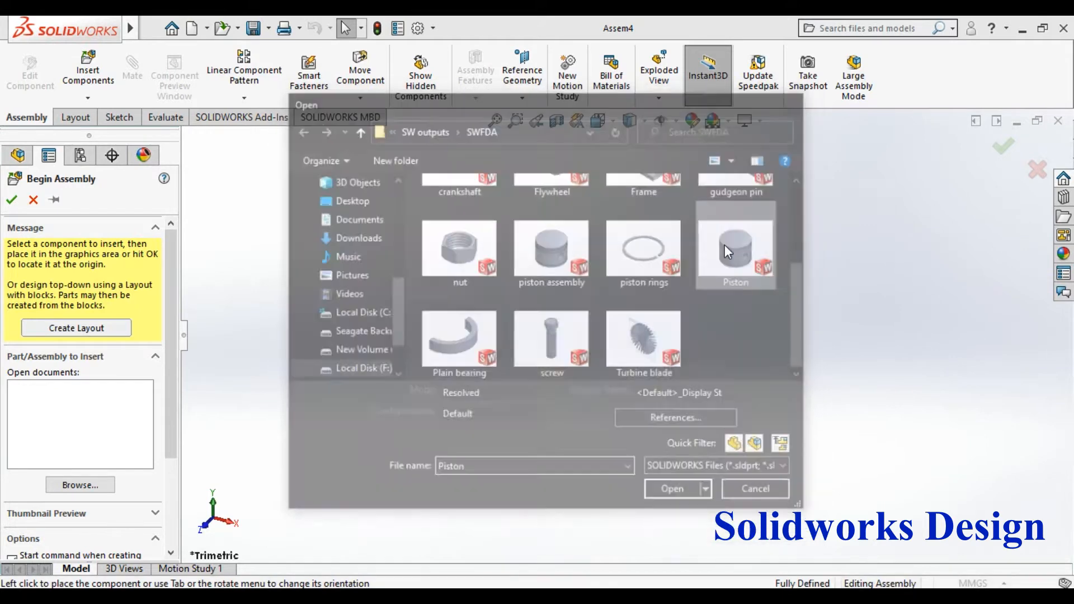
Step: Place the Piston part in the assembly and insert one piston rings component beside it
click(604, 348)
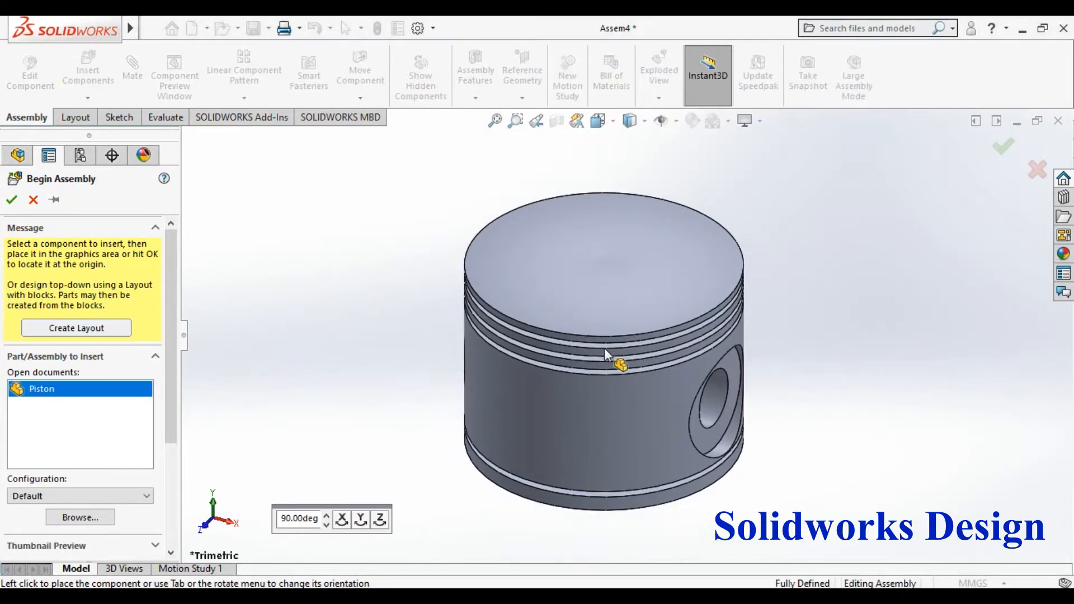
mouse_move(115, 38)
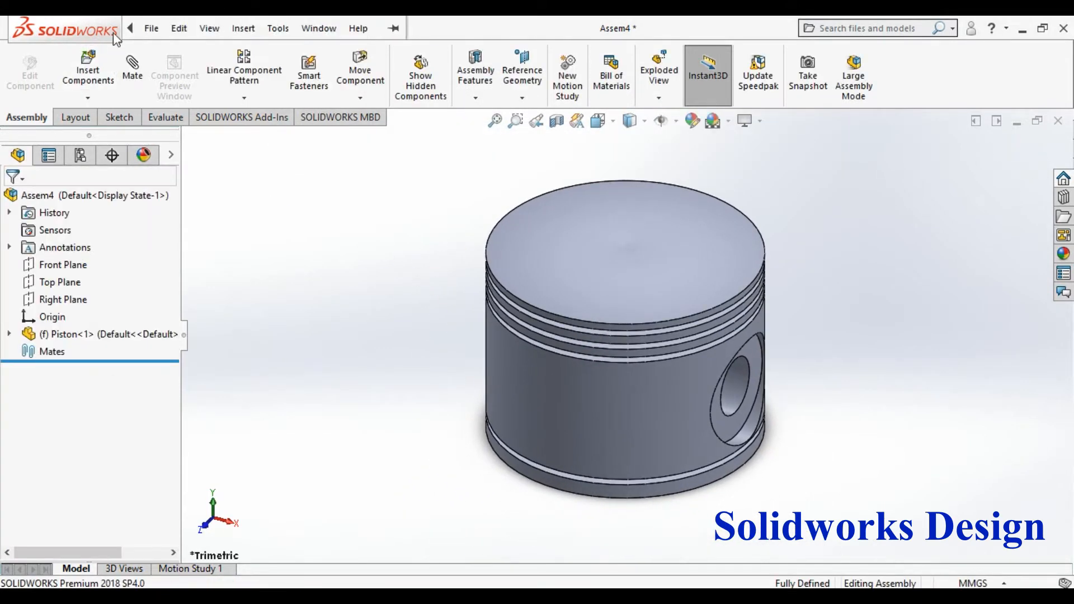
click(87, 70)
scroll(640, 295, down, 3)
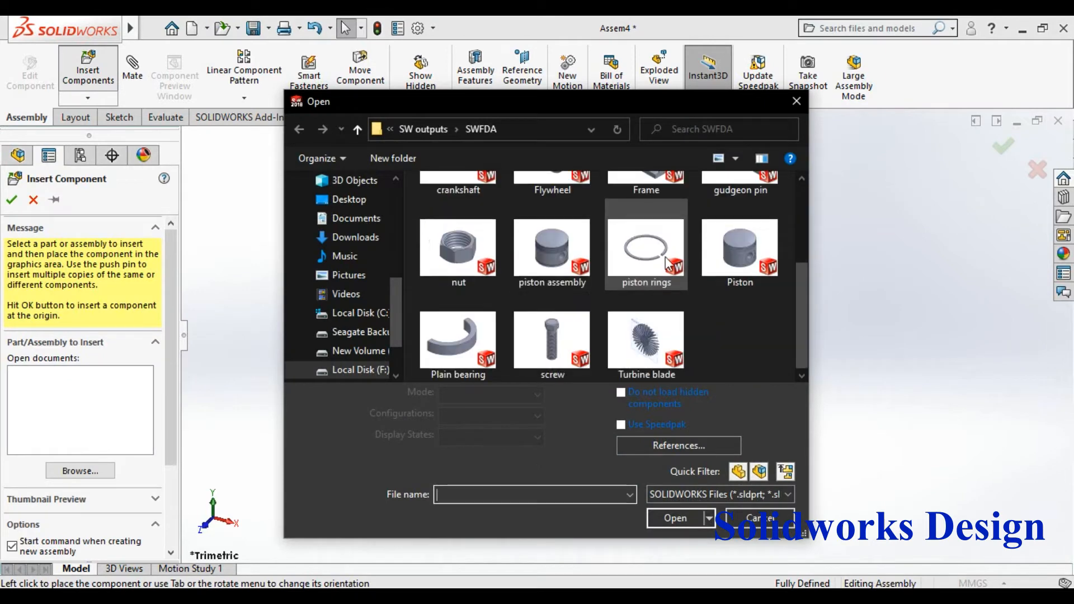
double_click(667, 263)
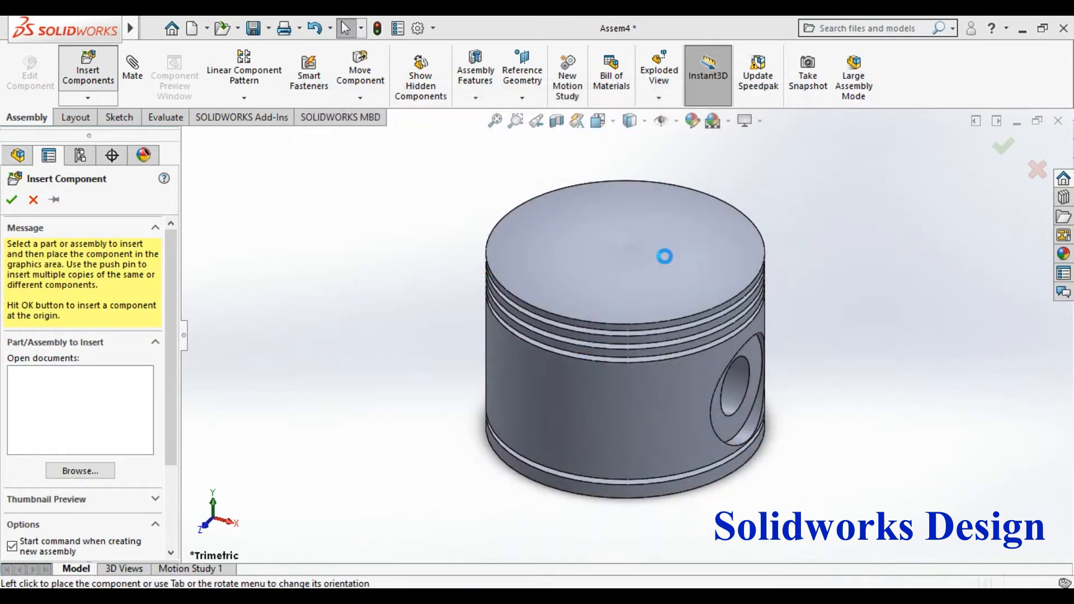
click(514, 374)
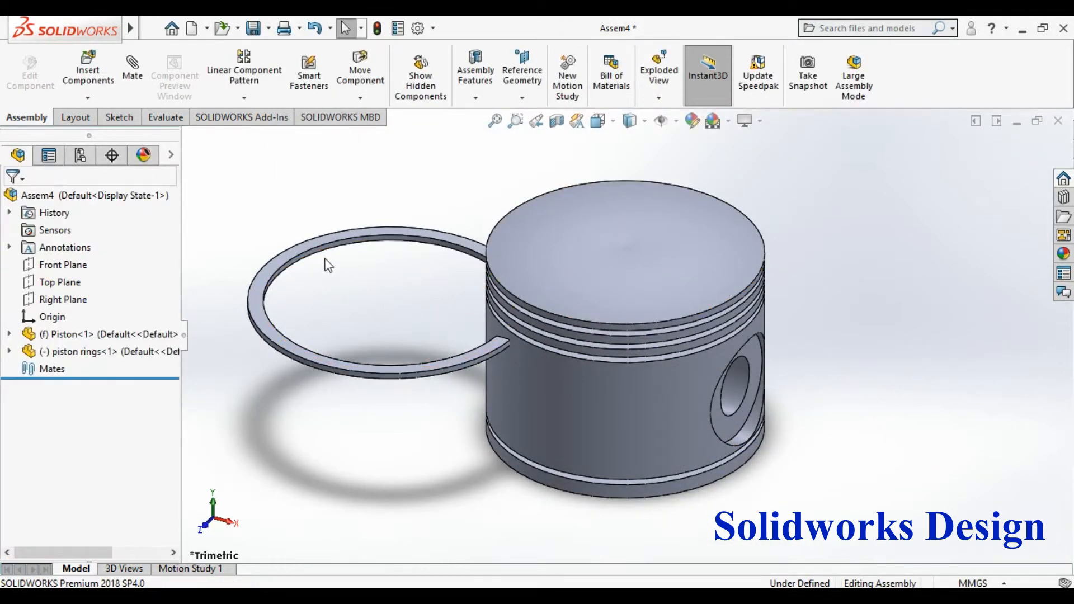
Step: Add a concentric mate between the ring's inner cylindrical face and the inner face of the piston's uppermost groove
scroll(480, 288, up, 5)
click(457, 270)
scroll(456, 271, down, 3)
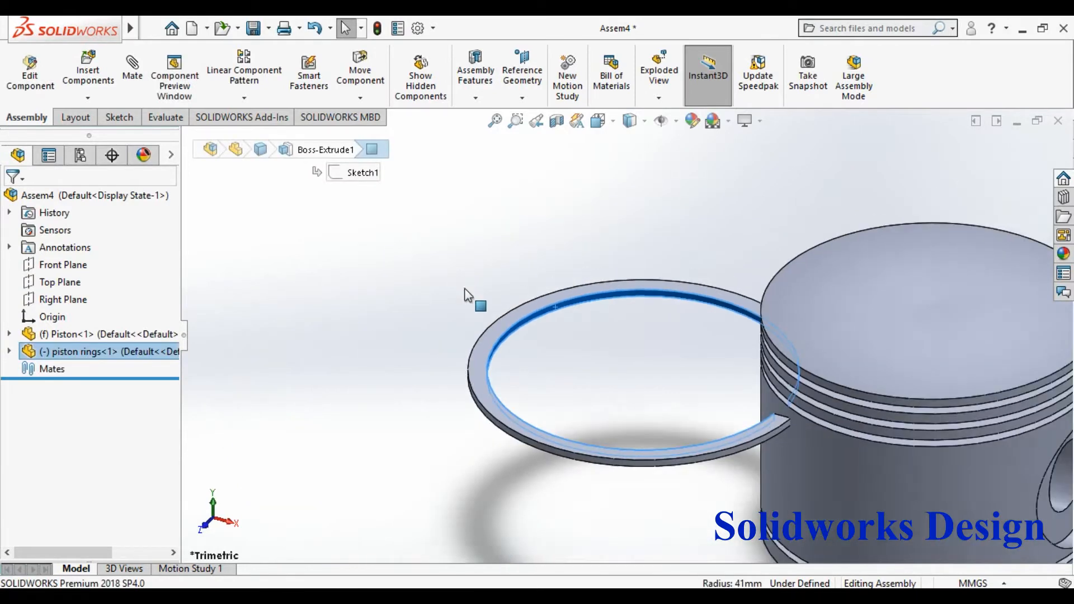
scroll(457, 271, down, 3)
scroll(737, 324, up, 1)
right_click(967, 269)
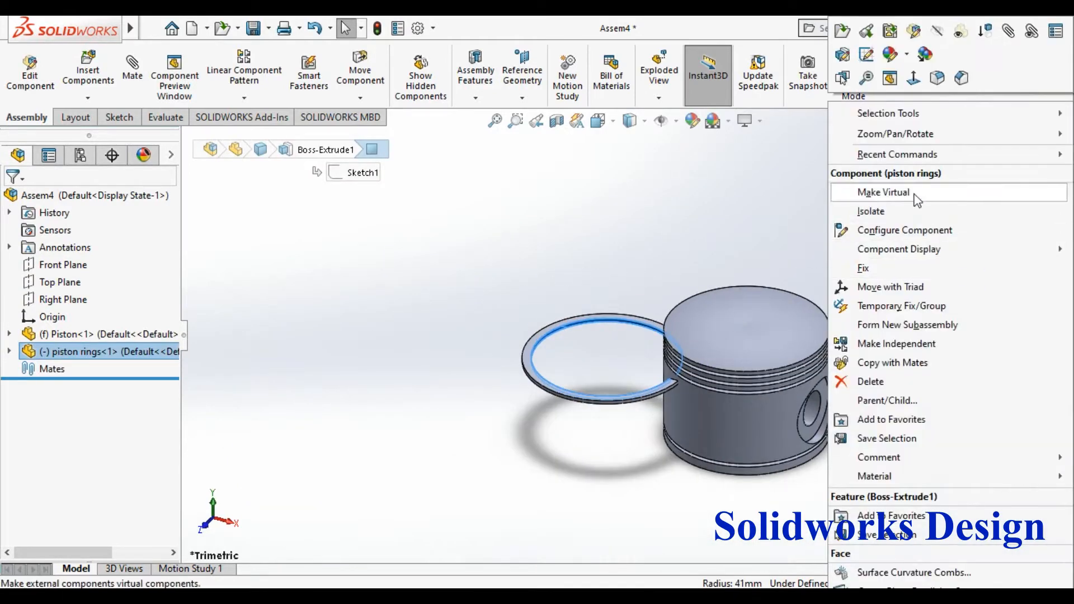
mouse_move(873, 135)
click(723, 190)
drag(1040, 329, 866, 328)
scroll(834, 322, up, 5)
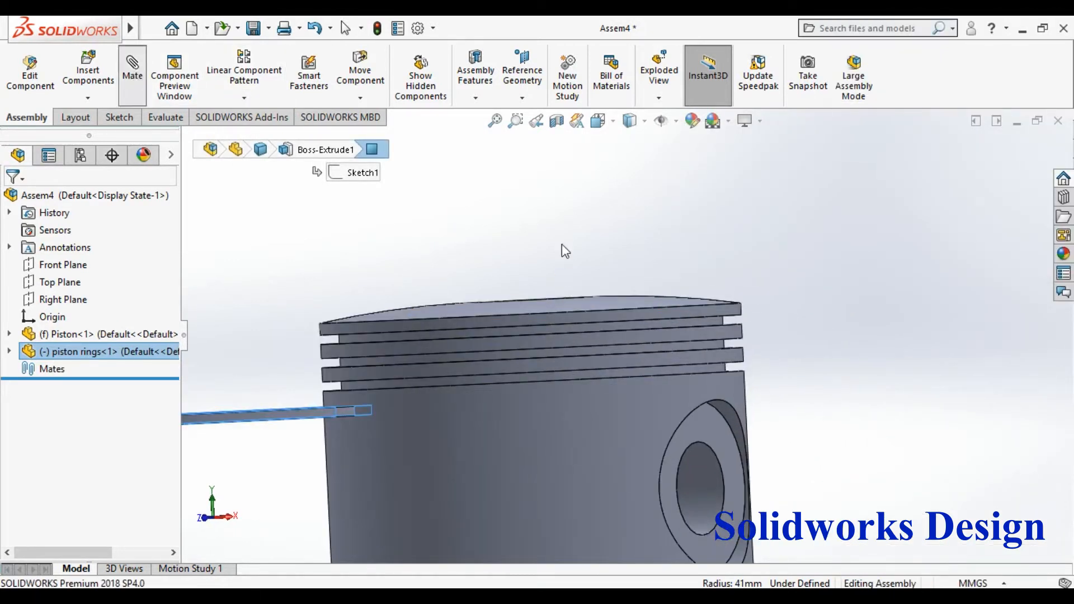
key(m)
click(700, 320)
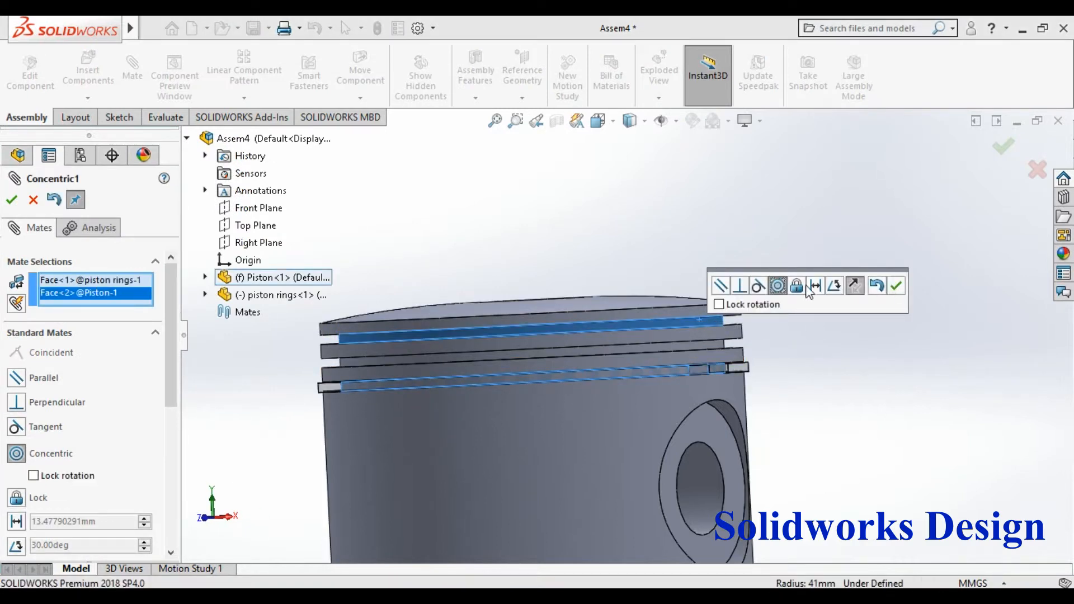
click(896, 286)
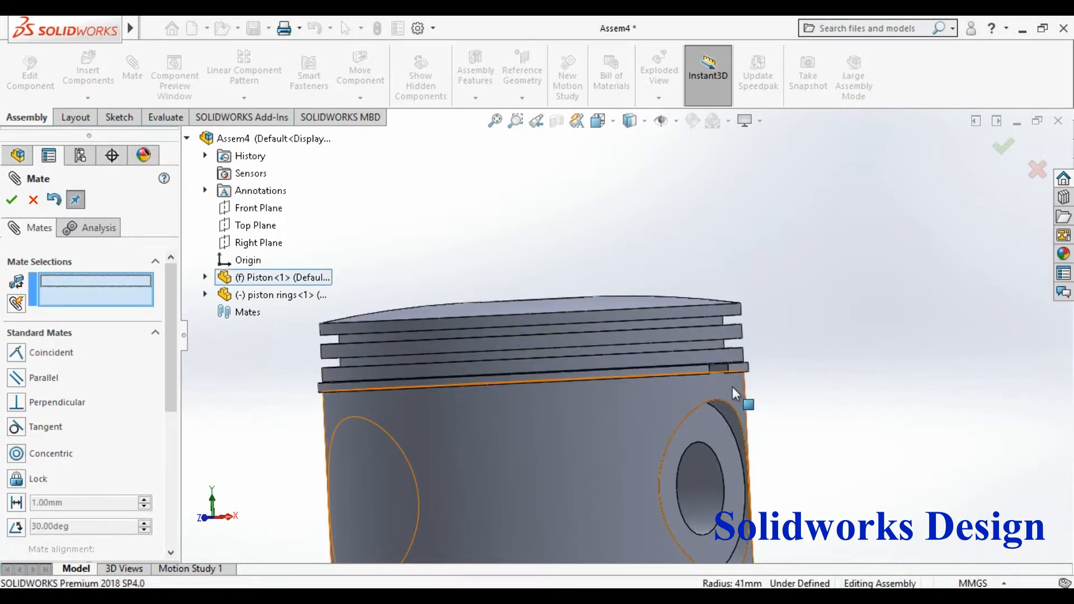
scroll(694, 374, up, 5)
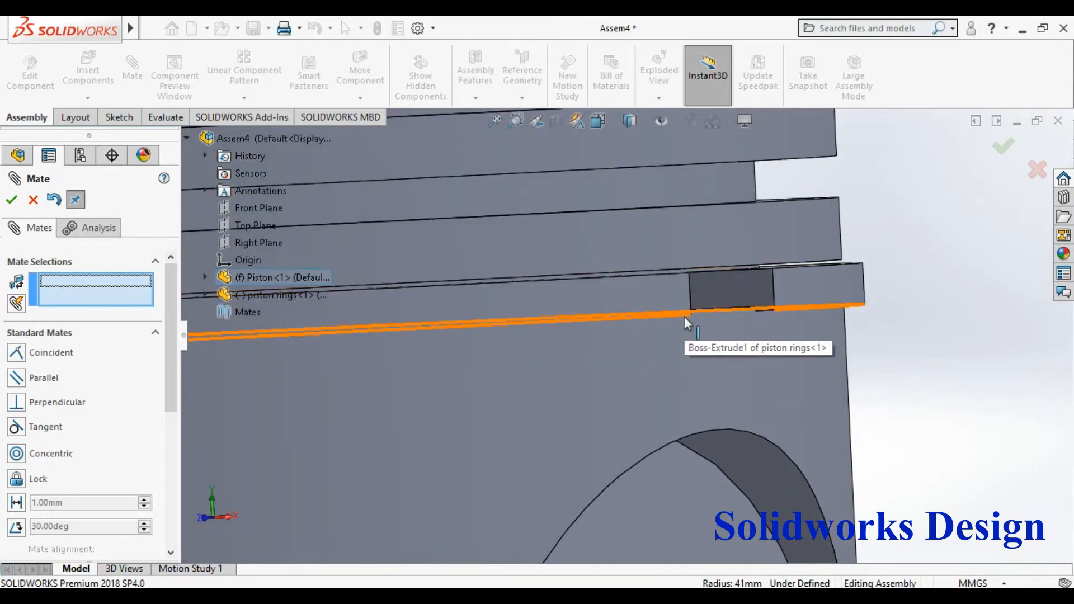
scroll(680, 314, up, 2)
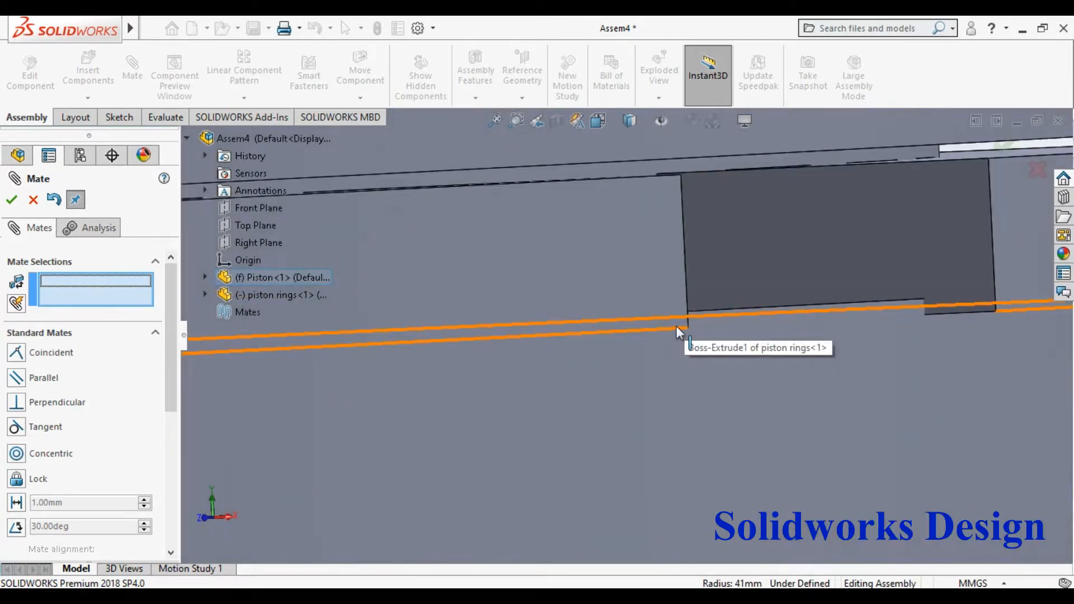
click(677, 327)
scroll(752, 323, down, 5)
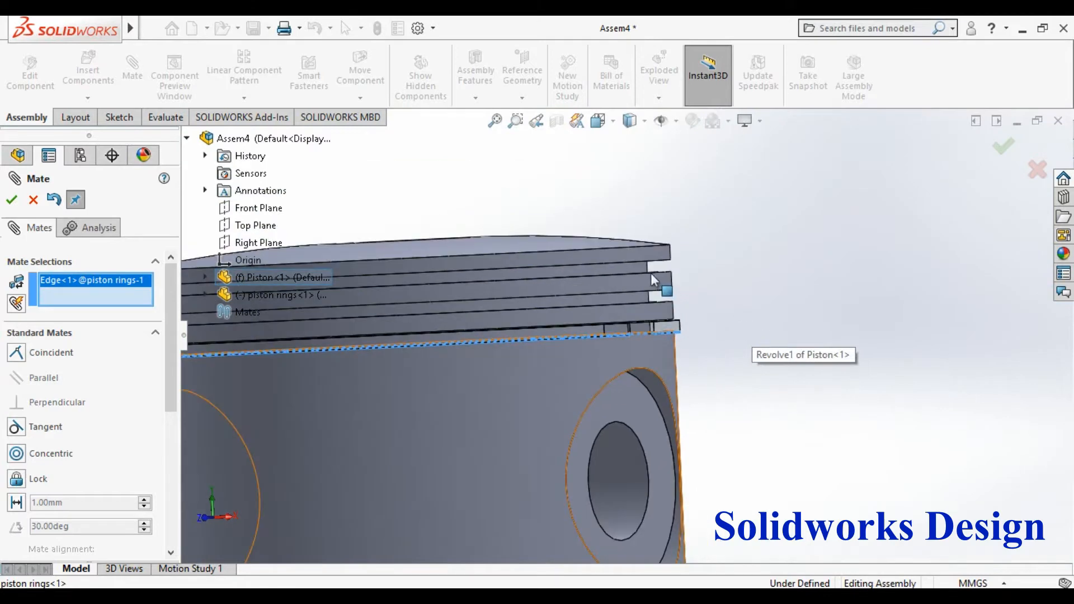
scroll(650, 273, up, 4)
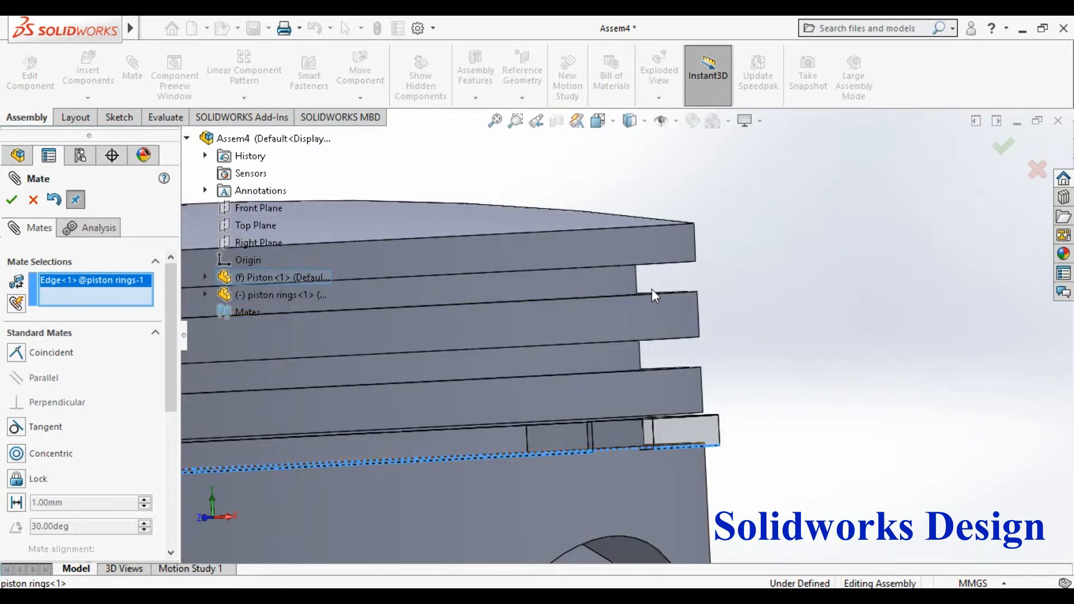
click(652, 293)
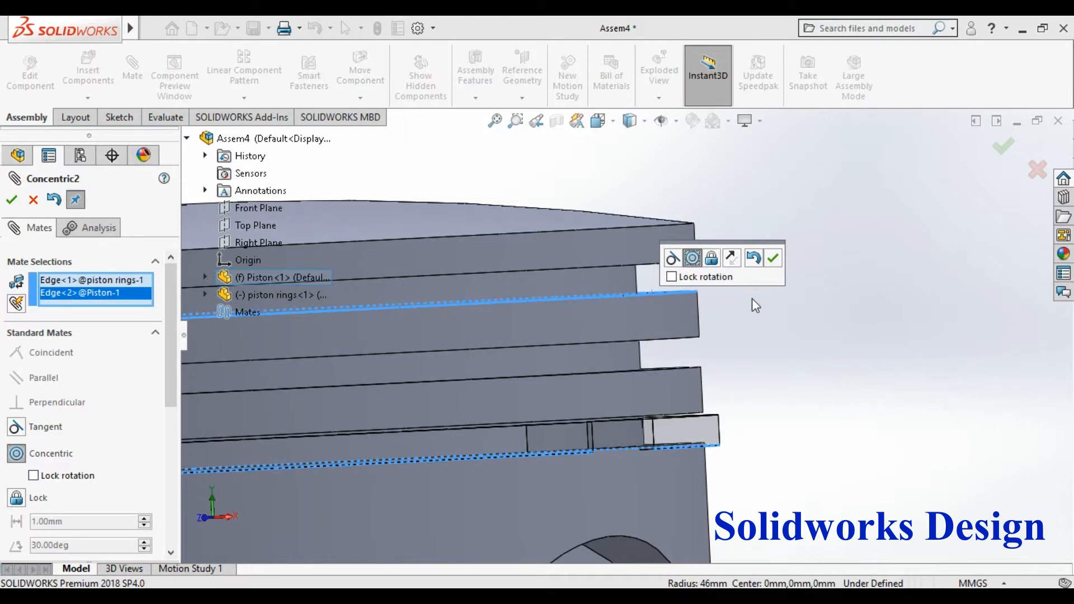
scroll(772, 305, up, 1)
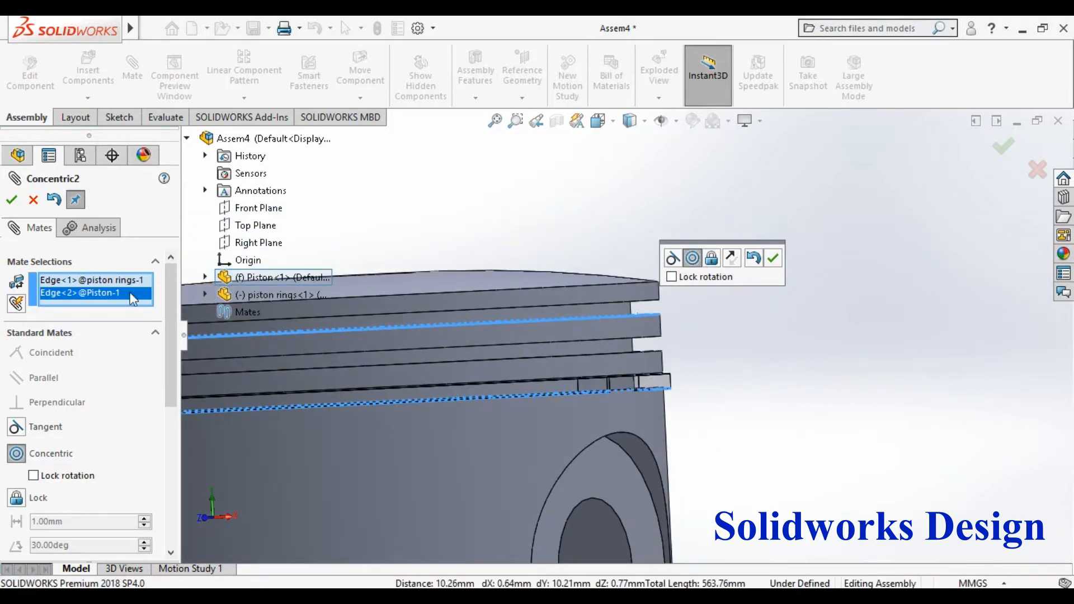
click(33, 200)
key(Escape)
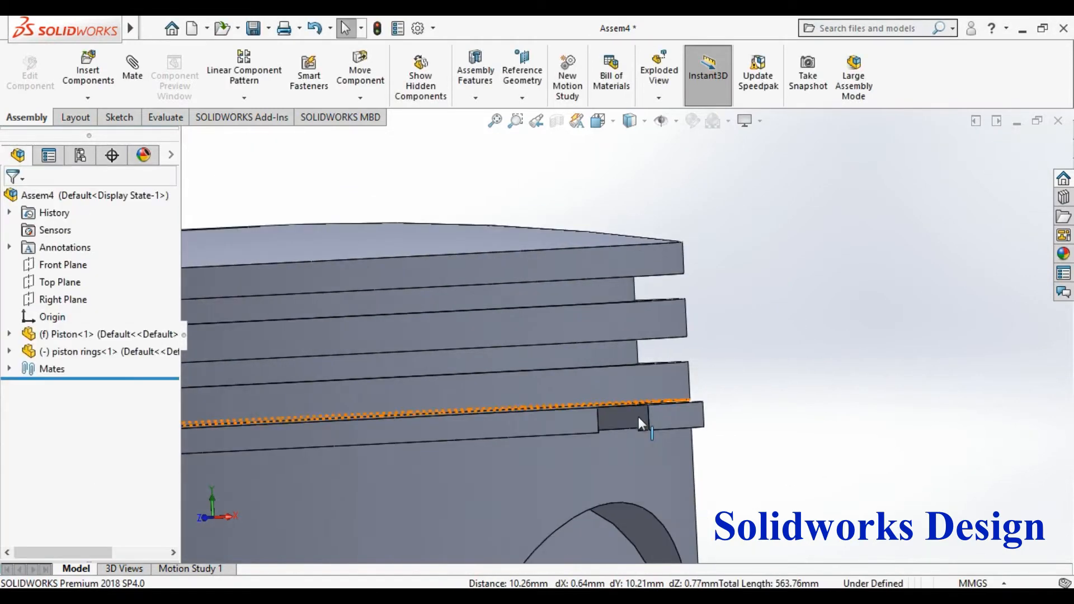
scroll(704, 335, up, 2)
right_click(804, 254)
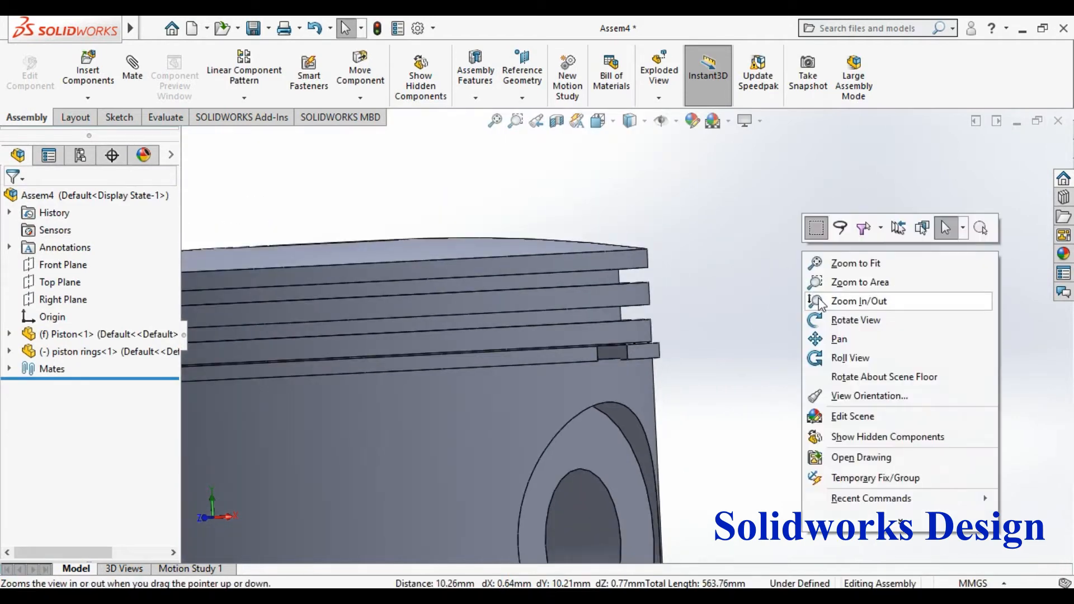
click(839, 324)
drag(717, 360, 600, 405)
right_click(799, 272)
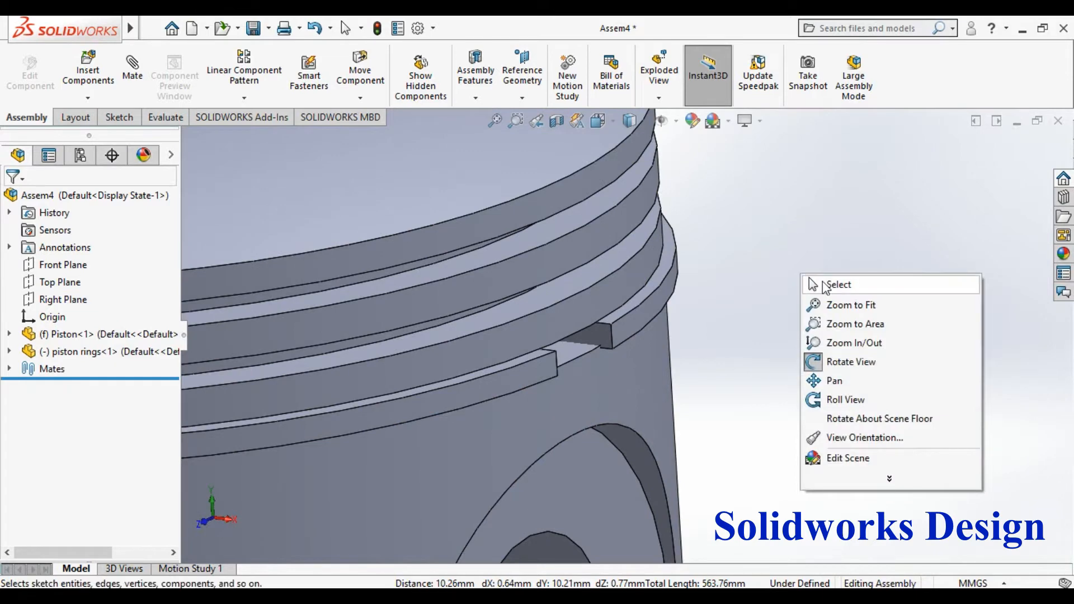
click(827, 285)
click(537, 386)
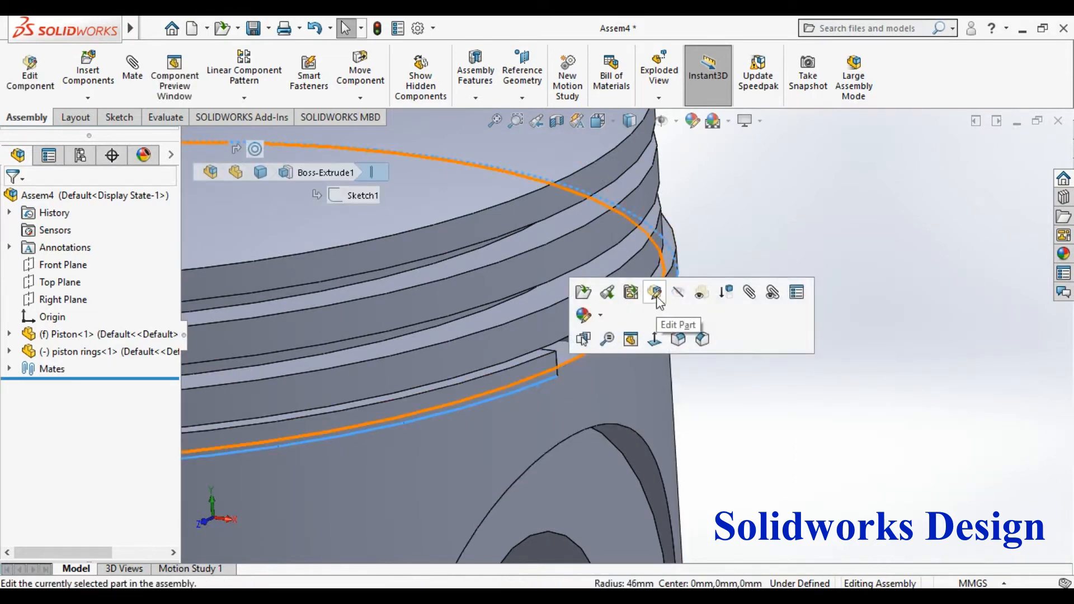
click(750, 293)
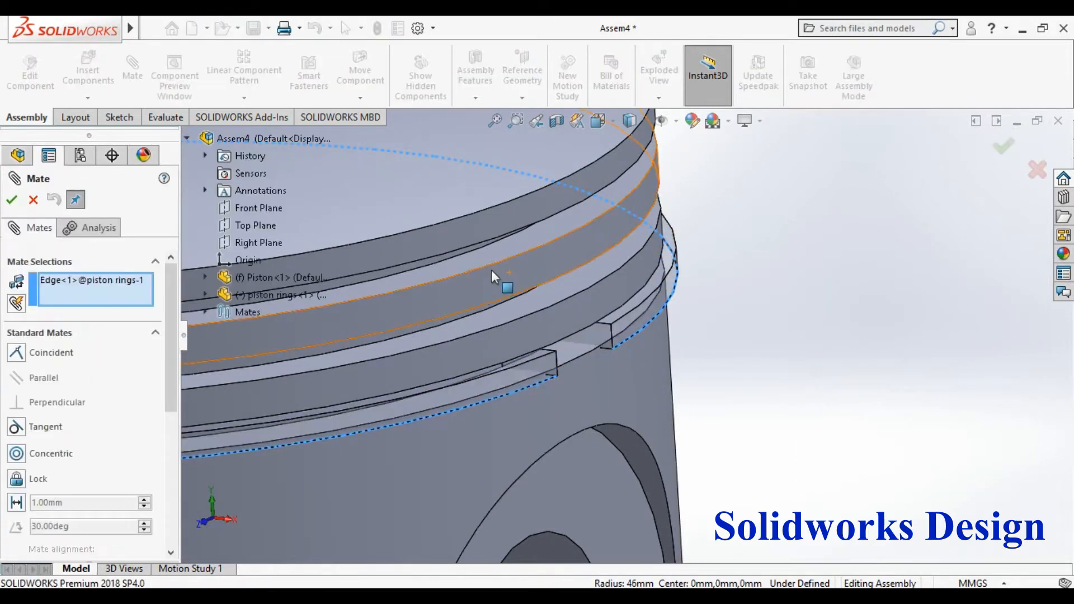
click(491, 263)
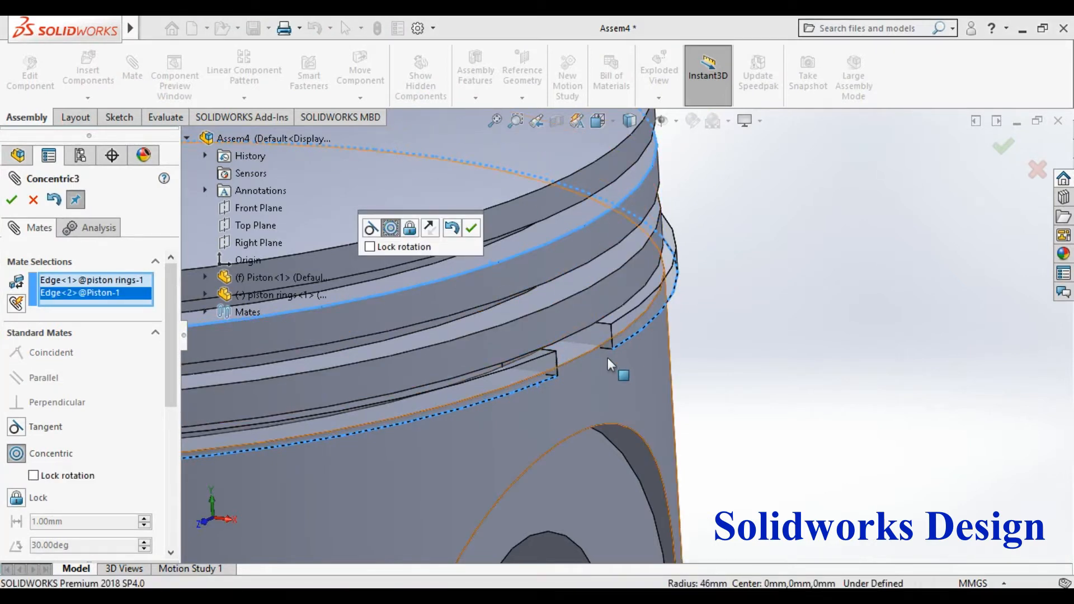
right_click(755, 296)
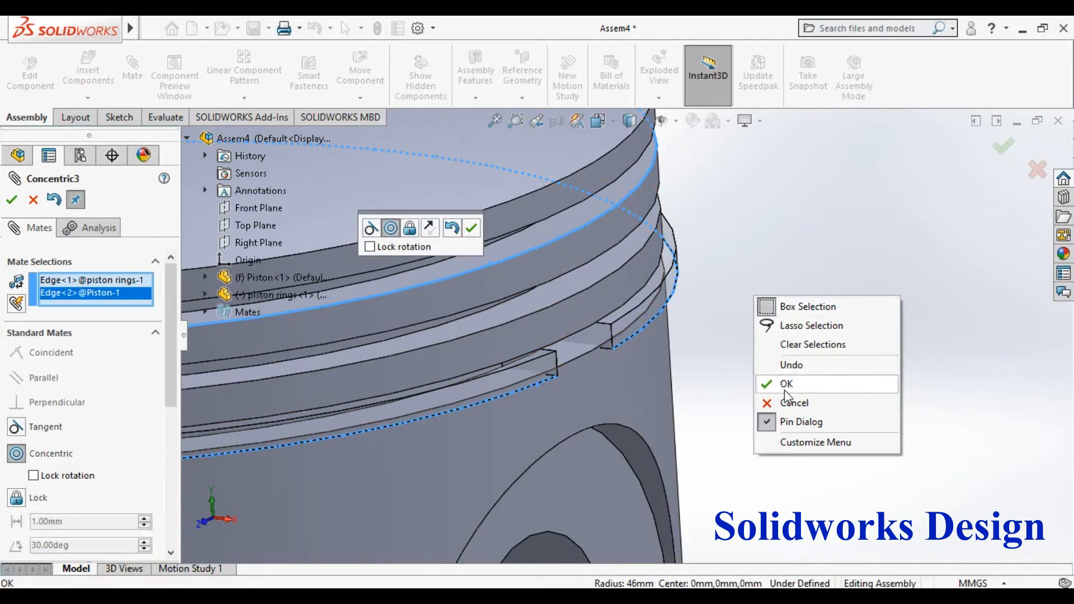
click(793, 404)
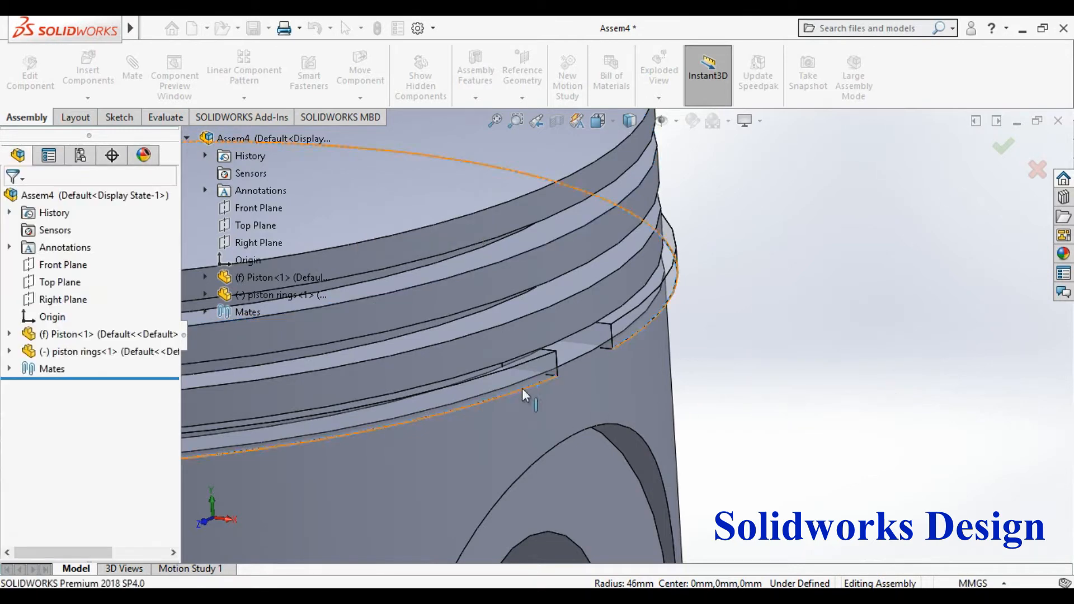
Step: Add a coincident mate between the ring's upper flat face and the piston edge bordering the top of the uppermost groove
click(626, 311)
click(837, 218)
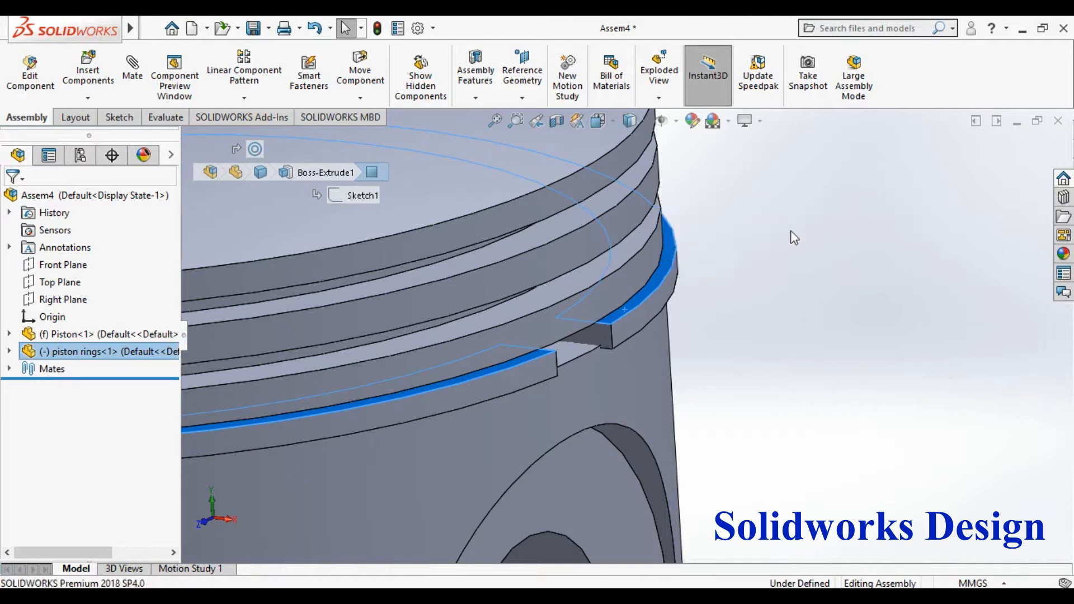
middle_drag(516, 236, 461, 304)
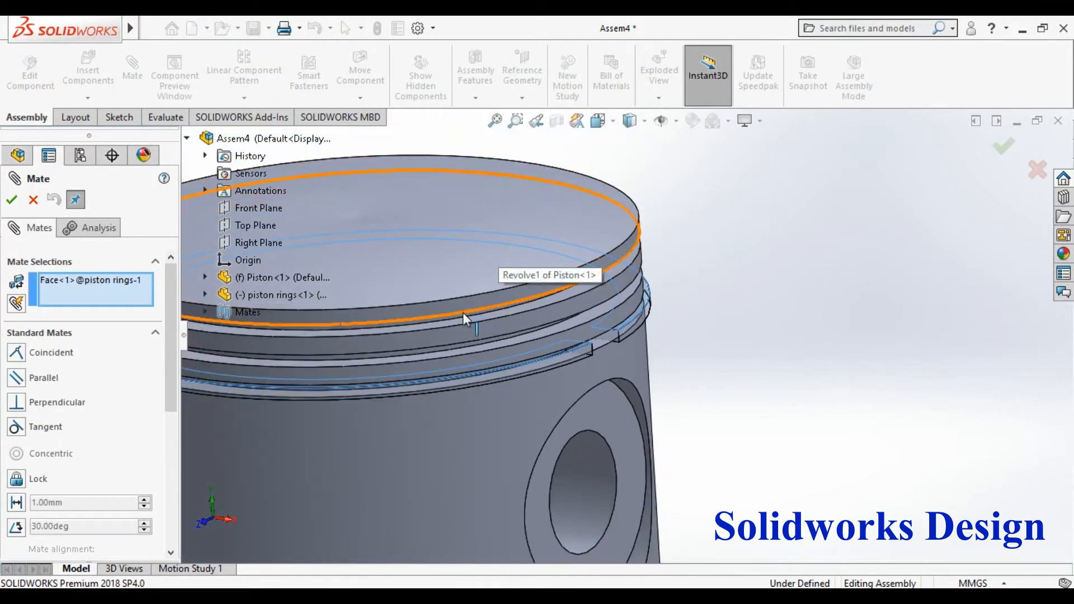
scroll(473, 326, down, 5)
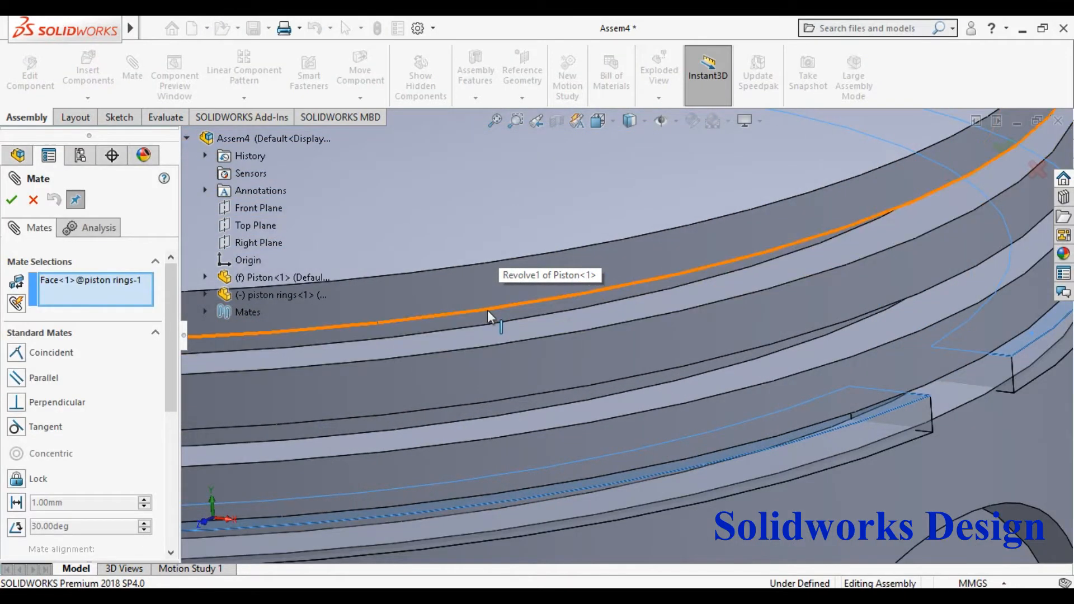
click(487, 319)
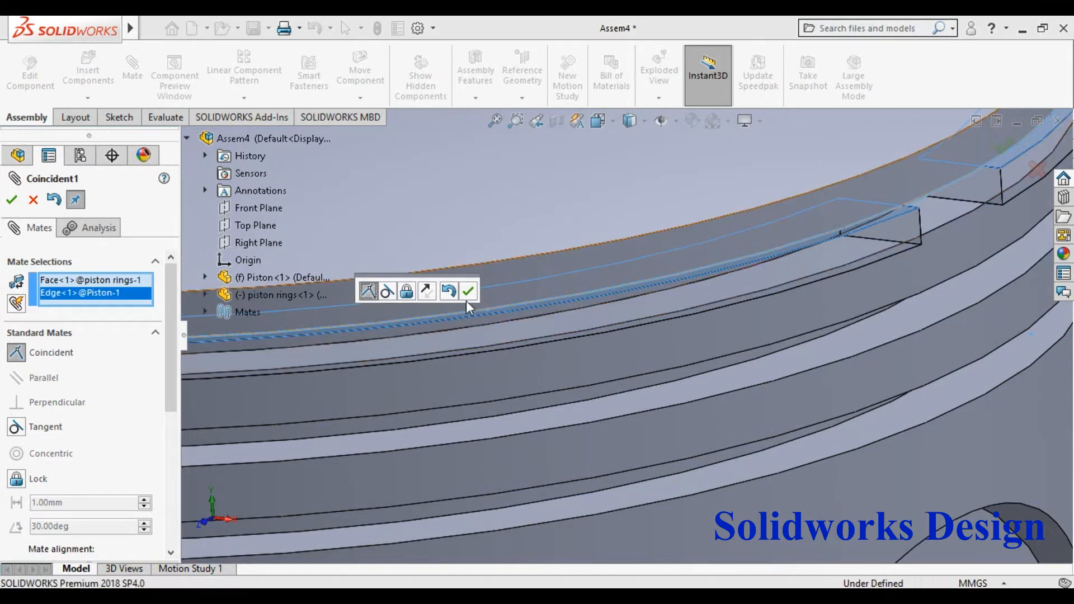
click(467, 291)
scroll(679, 311, up, 8)
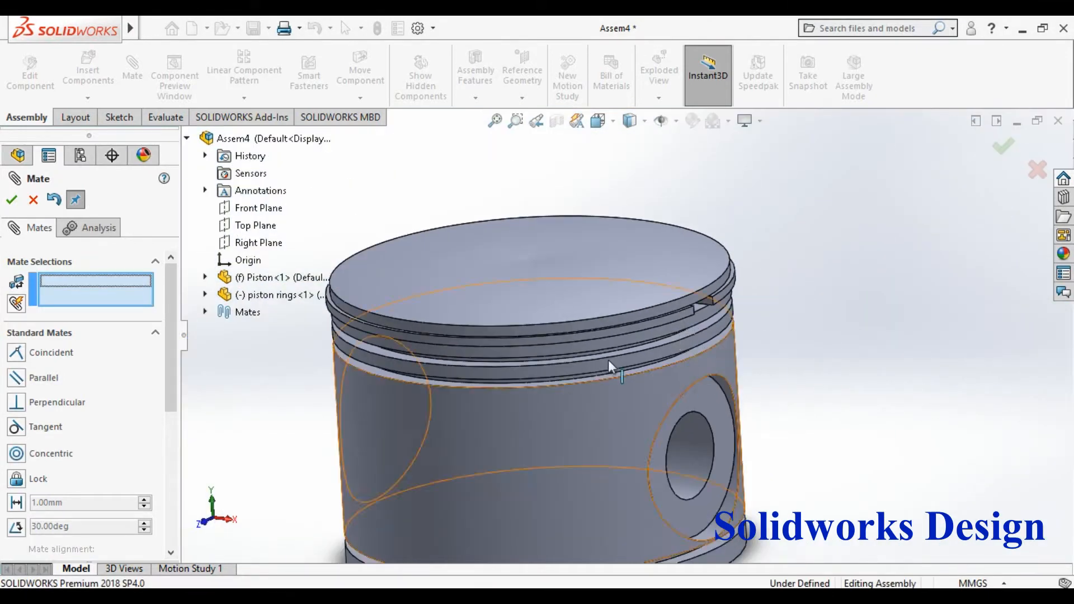
scroll(549, 270, up, 3)
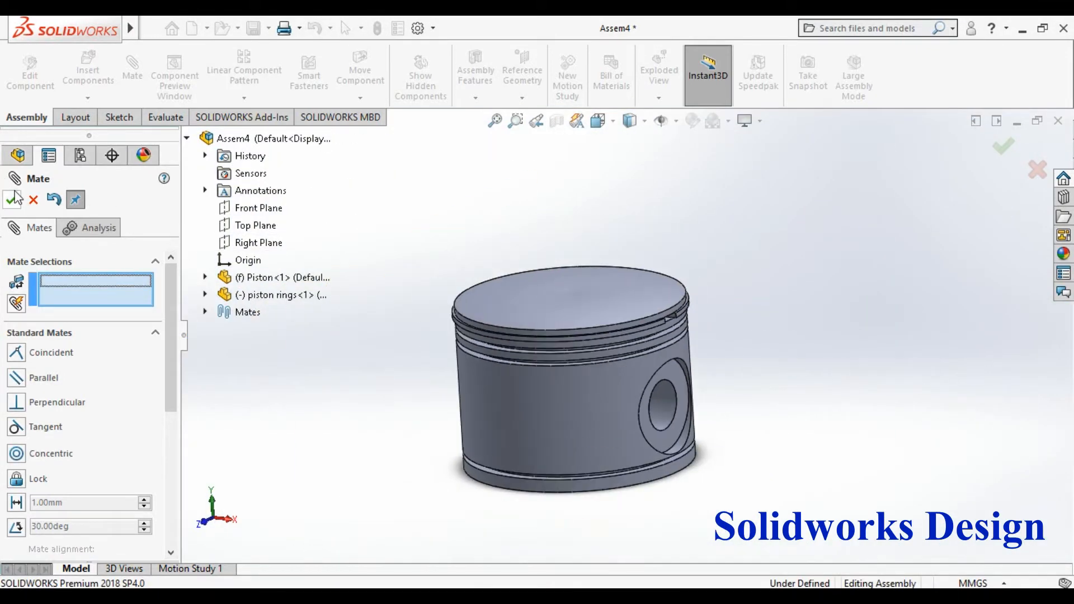
click(12, 199)
Step: Insert two more piston rings components and place them beside the piston, one above the other
click(88, 70)
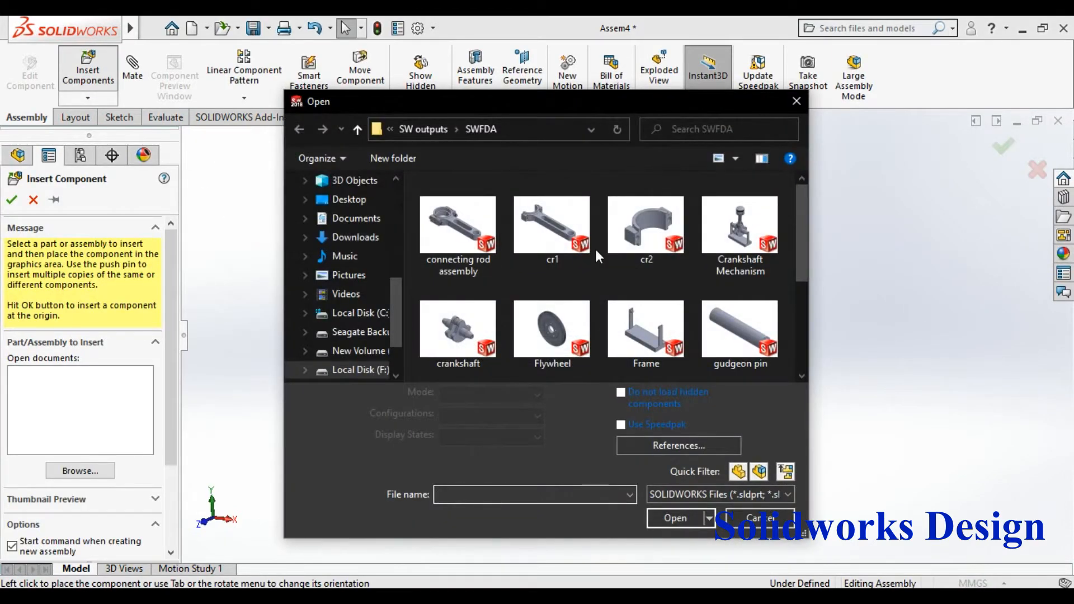
scroll(597, 254, down, 3)
double_click(659, 259)
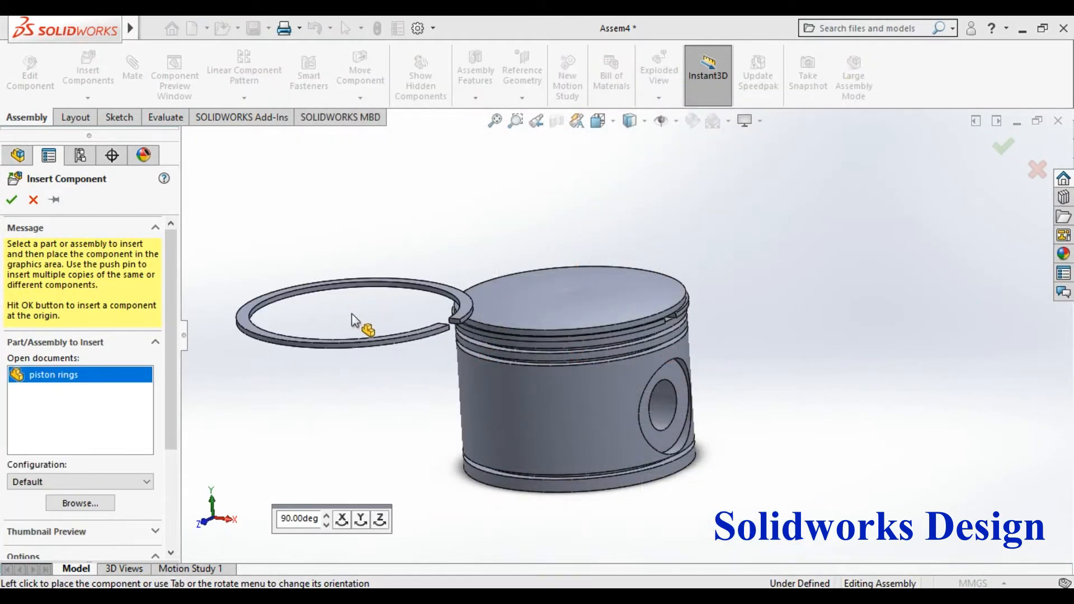
click(364, 319)
click(102, 69)
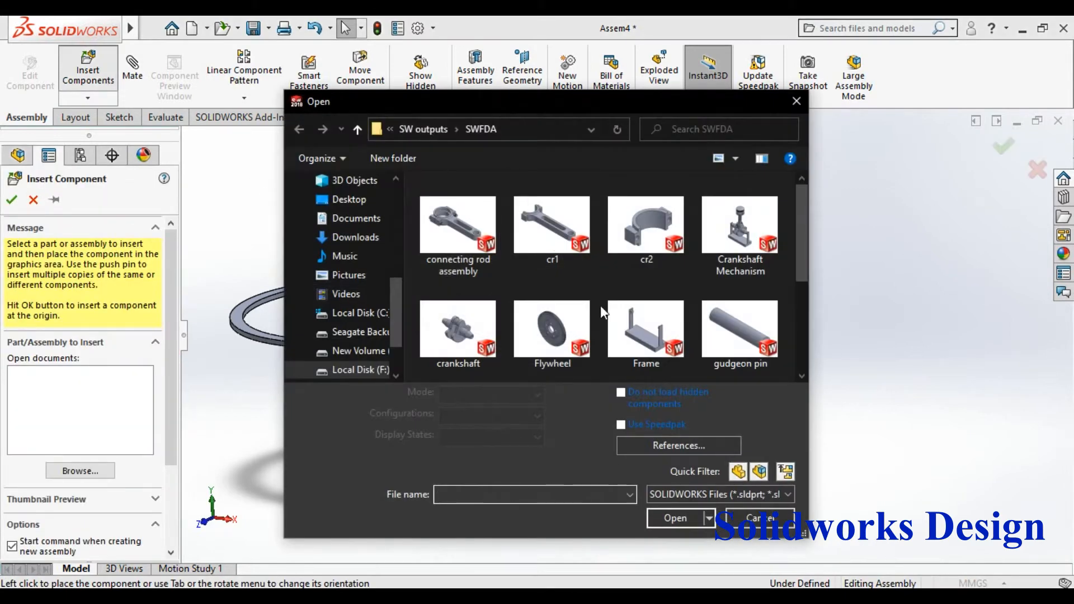
scroll(599, 305, down, 3)
double_click(619, 265)
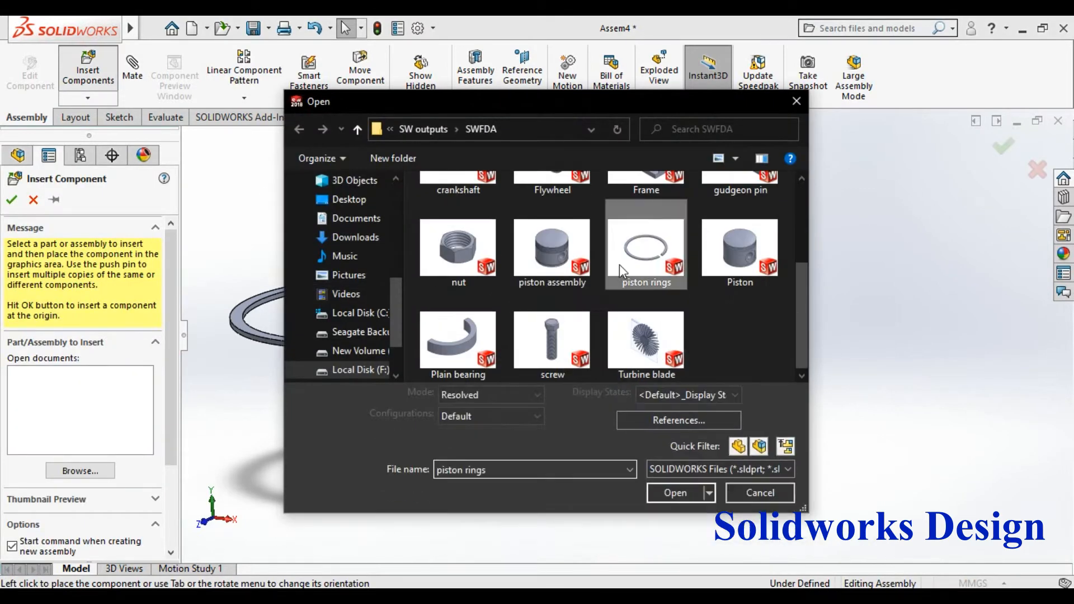
click(321, 411)
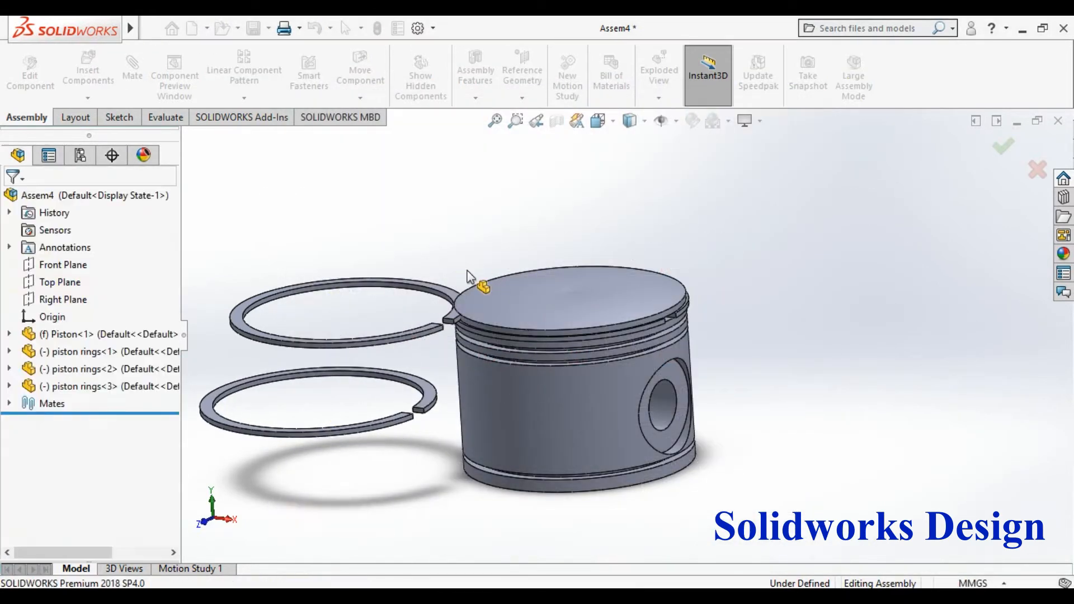
Step: Add a concentric mate between the second ring's inner cylindrical face and the inner face of the piston's second groove from the top
scroll(453, 330, down, 3)
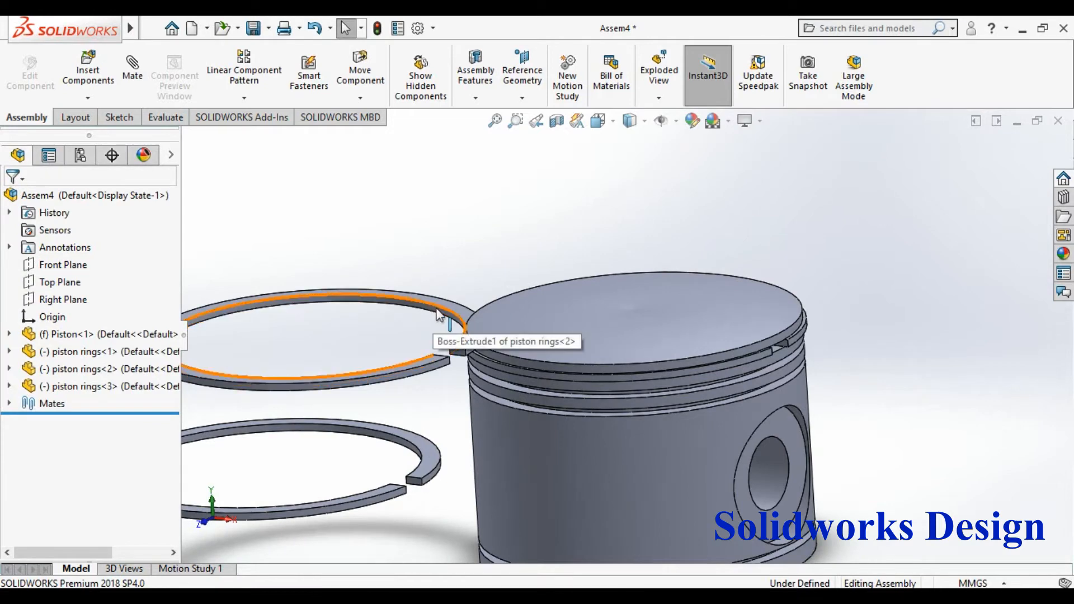
scroll(437, 315, down, 3)
click(472, 314)
scroll(471, 314, up, 3)
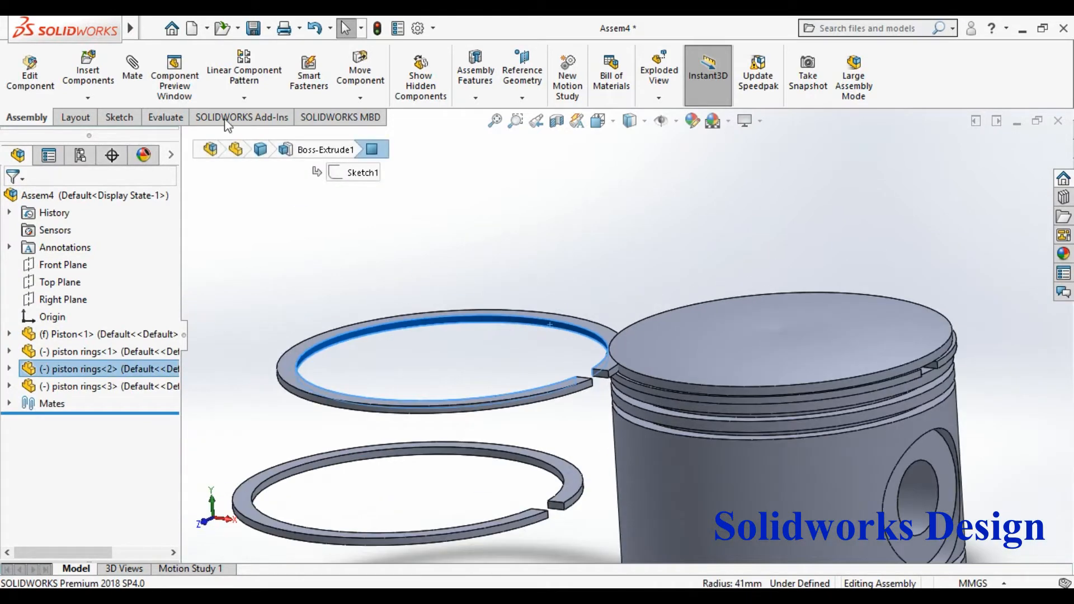
key(m)
scroll(861, 406, down, 3)
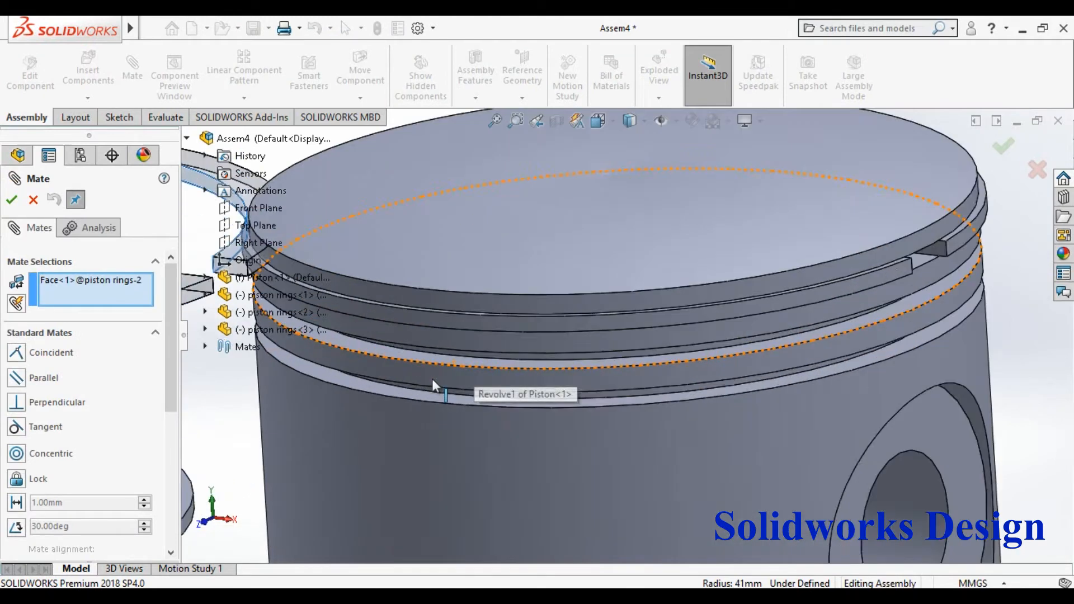
scroll(442, 375, down, 5)
click(502, 338)
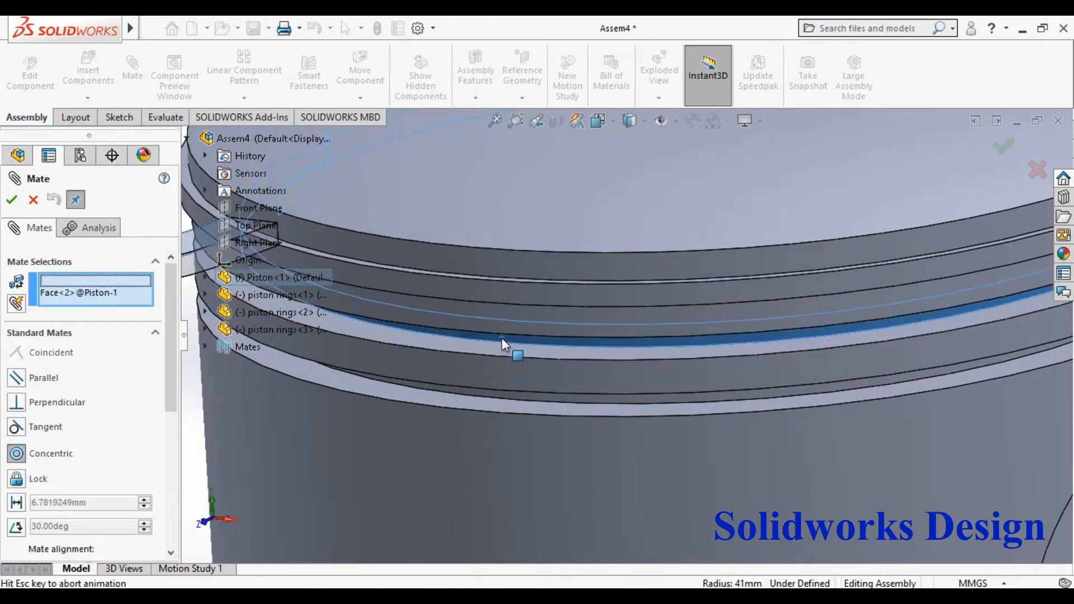
scroll(554, 370, up, 5)
scroll(625, 336, up, 3)
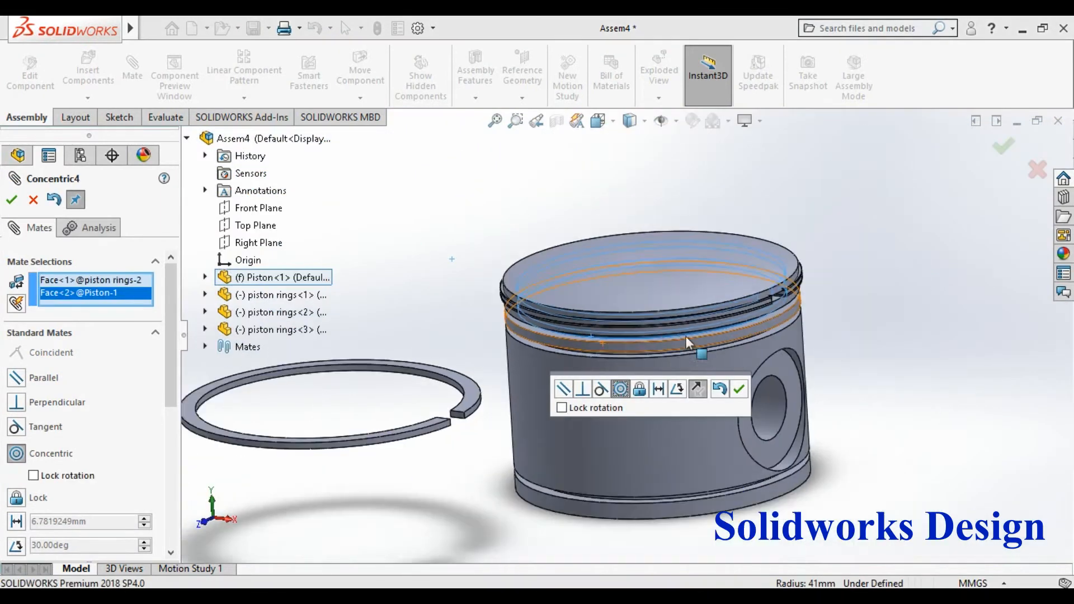
click(740, 391)
Step: Add a coincident mate between the second ring's upper flat face and the piston edge bordering the top of the second groove
scroll(761, 324, down, 5)
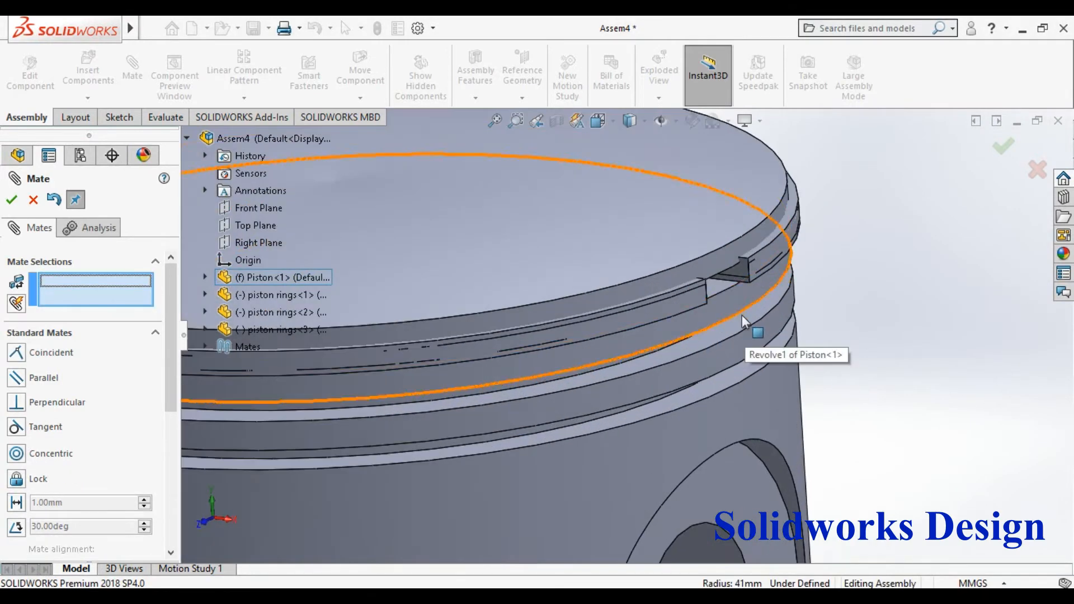
scroll(727, 321, down, 4)
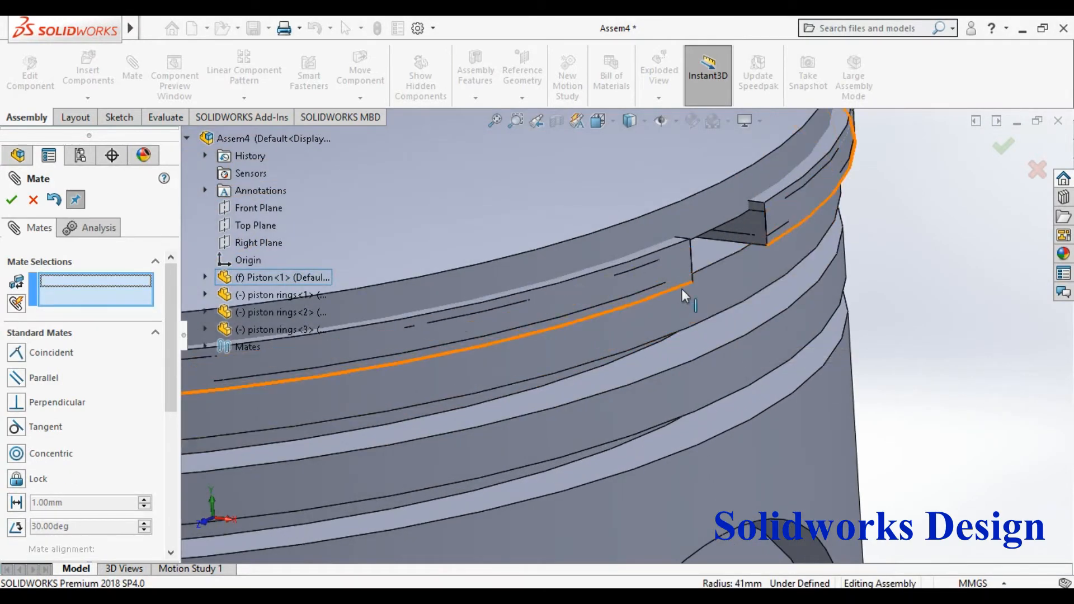
click(676, 247)
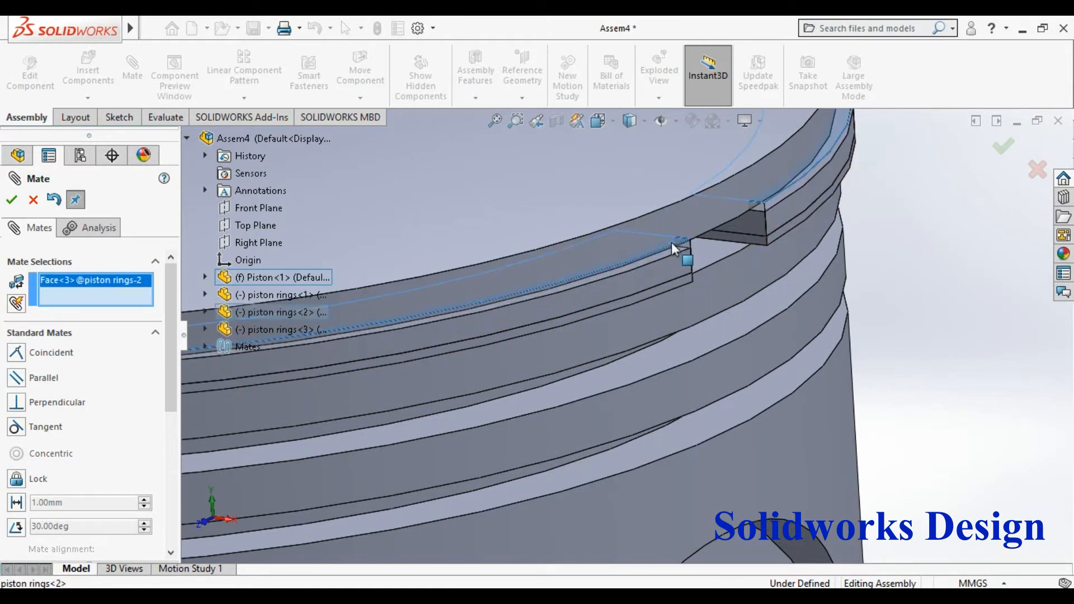
click(704, 321)
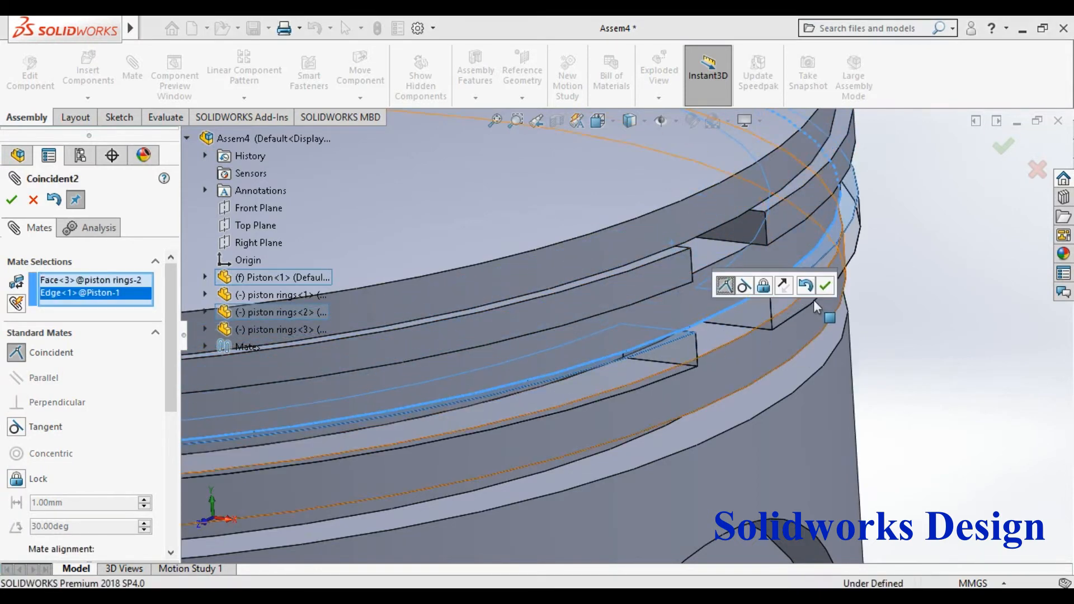
click(826, 285)
Step: Add a concentric mate between the third ring's inner cylindrical face and the inner face of the piston's third groove from the top
scroll(806, 335, up, 10)
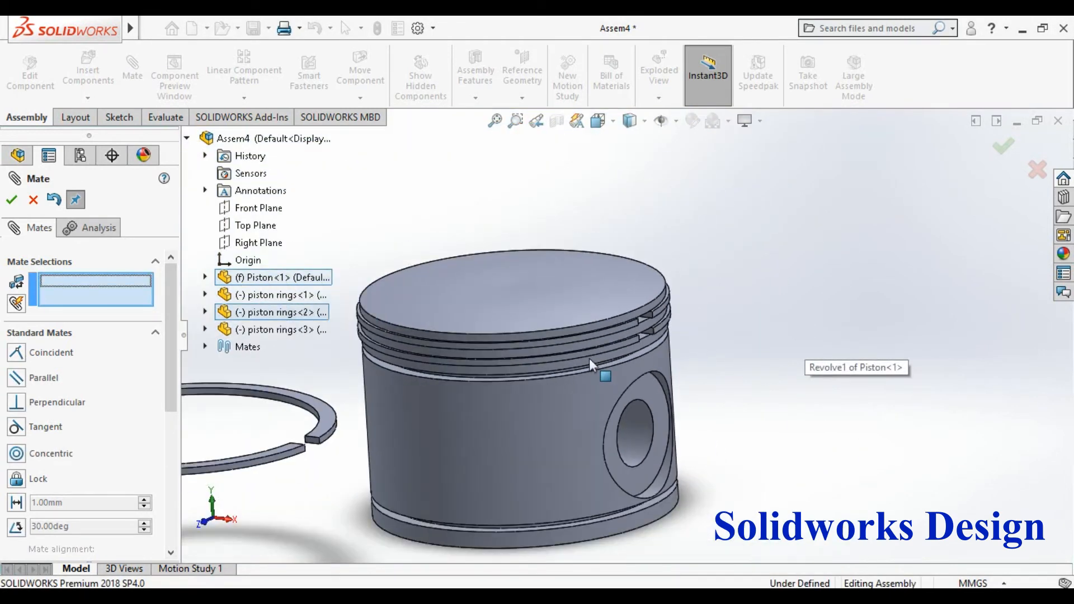
scroll(476, 381, down, 3)
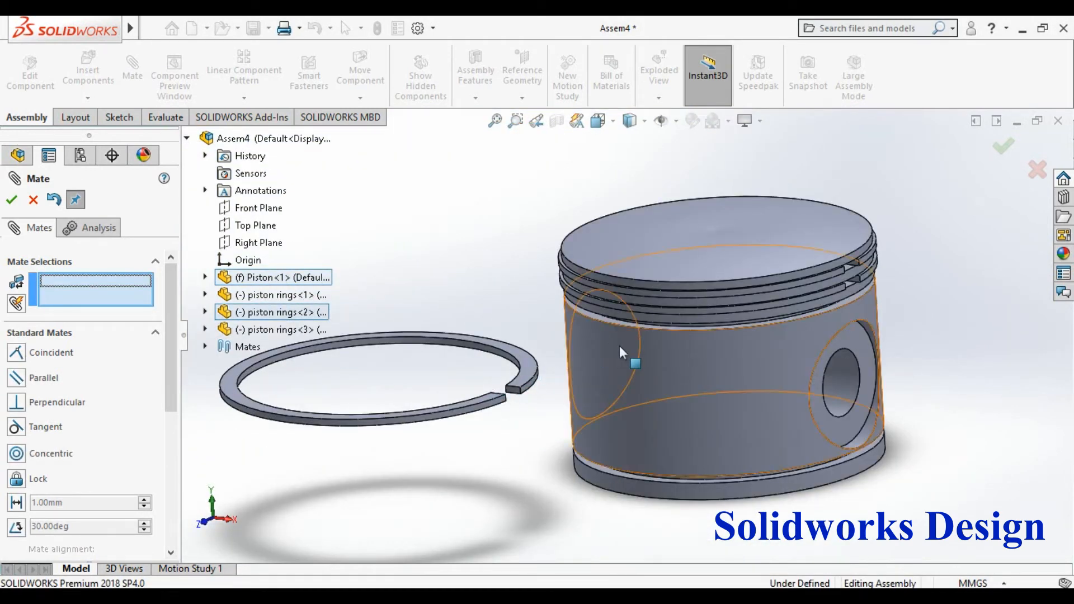
scroll(646, 348, down, 4)
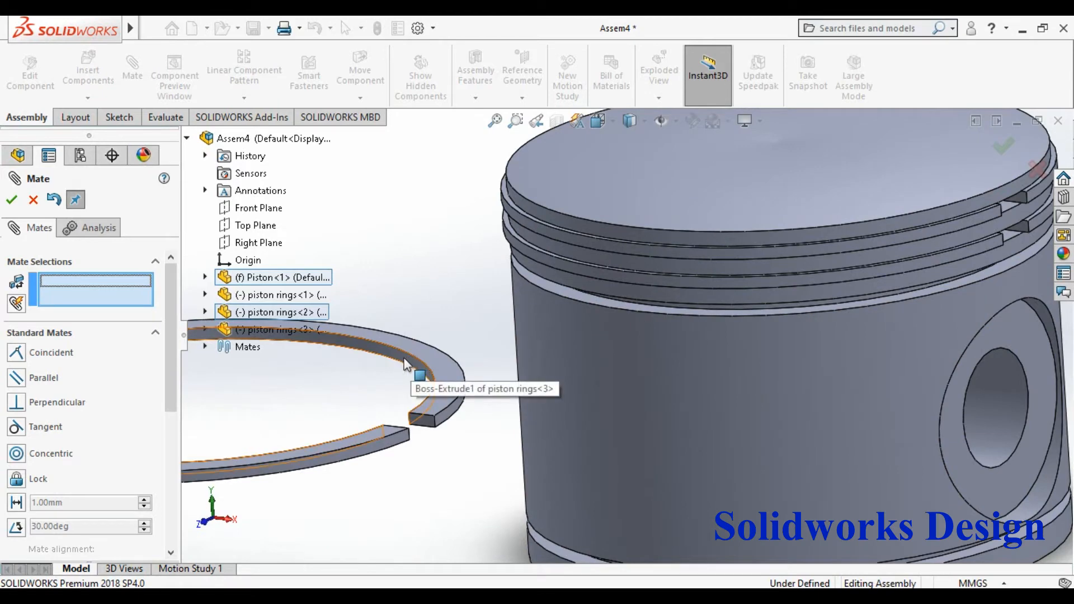
click(407, 364)
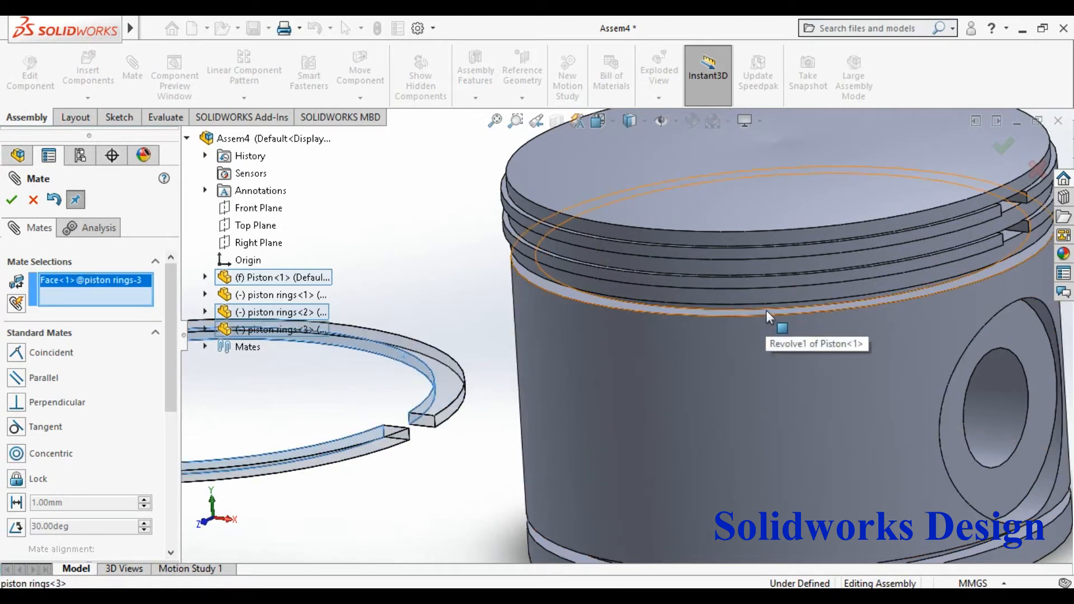
scroll(773, 304, down, 5)
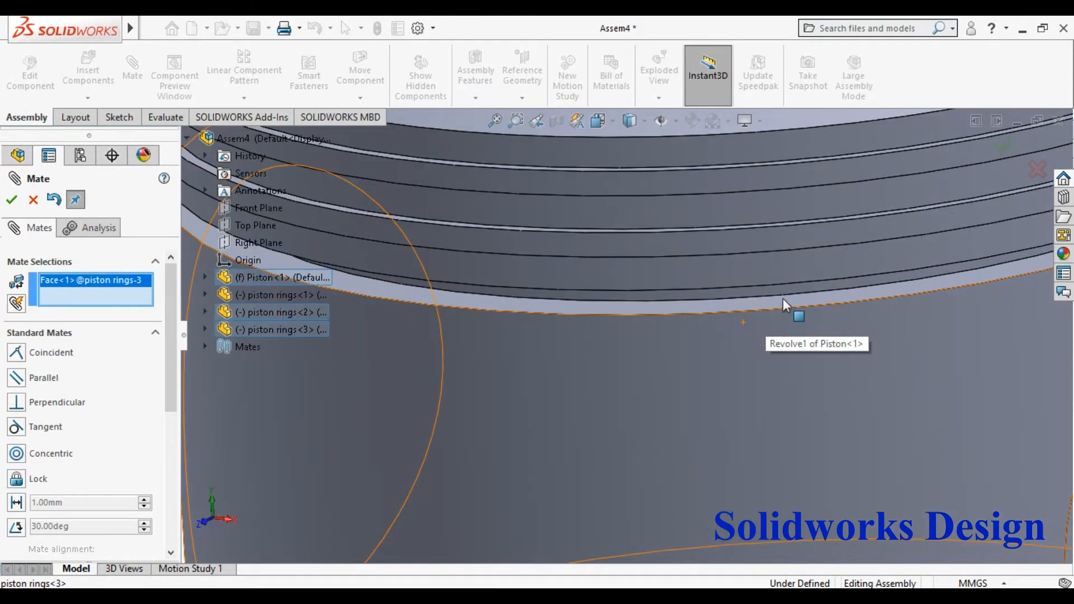
click(784, 291)
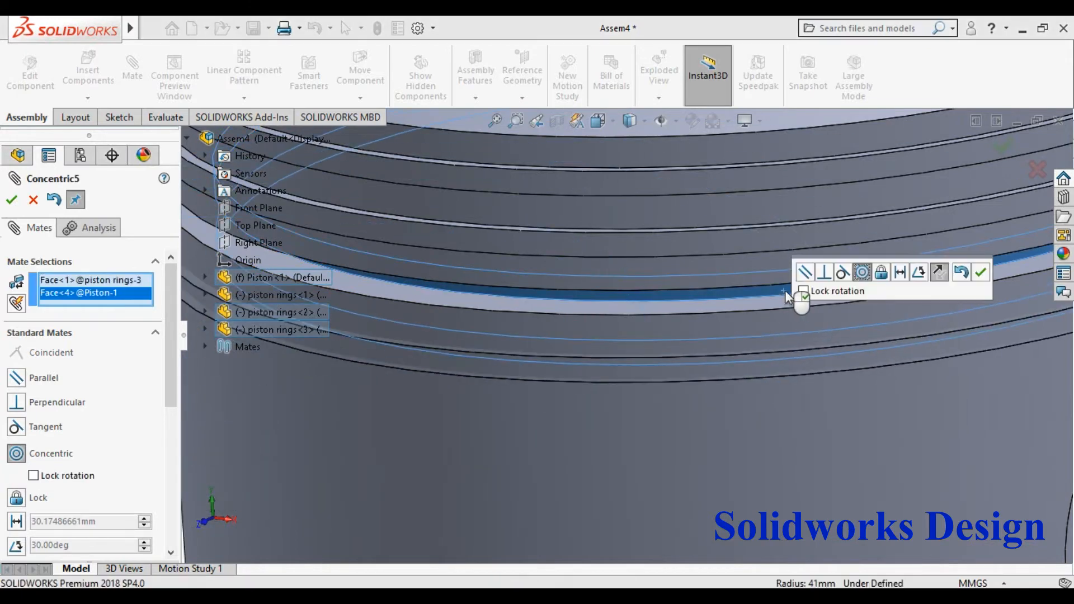
scroll(840, 374, up, 5)
key(f)
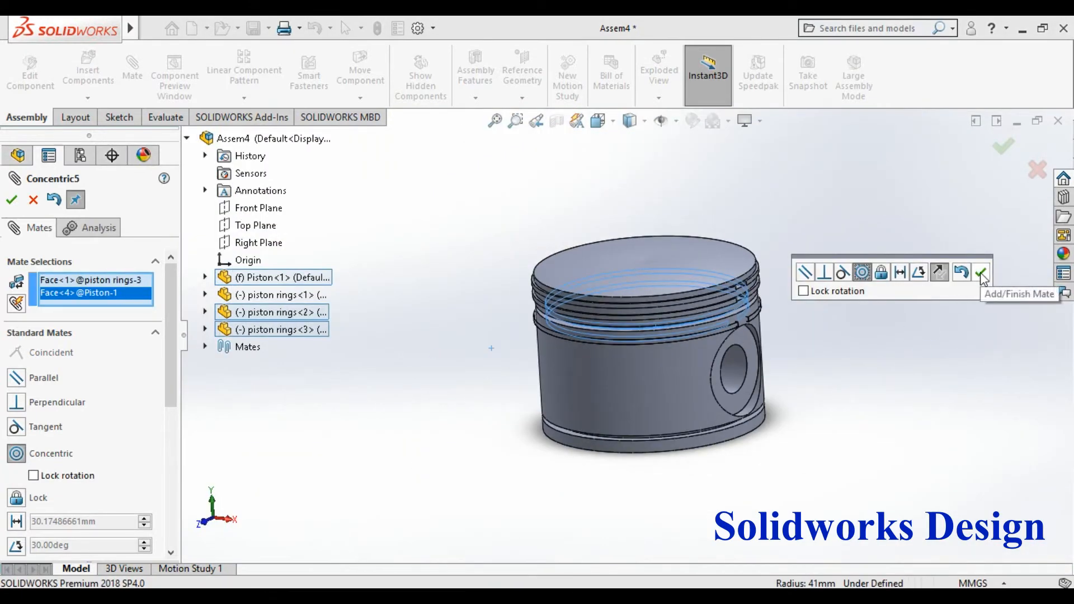
click(982, 274)
Step: Add a coincident mate between the third ring's upper flat face and the piston edge bordering the top of the third groove, and finish mating
scroll(726, 318, down, 7)
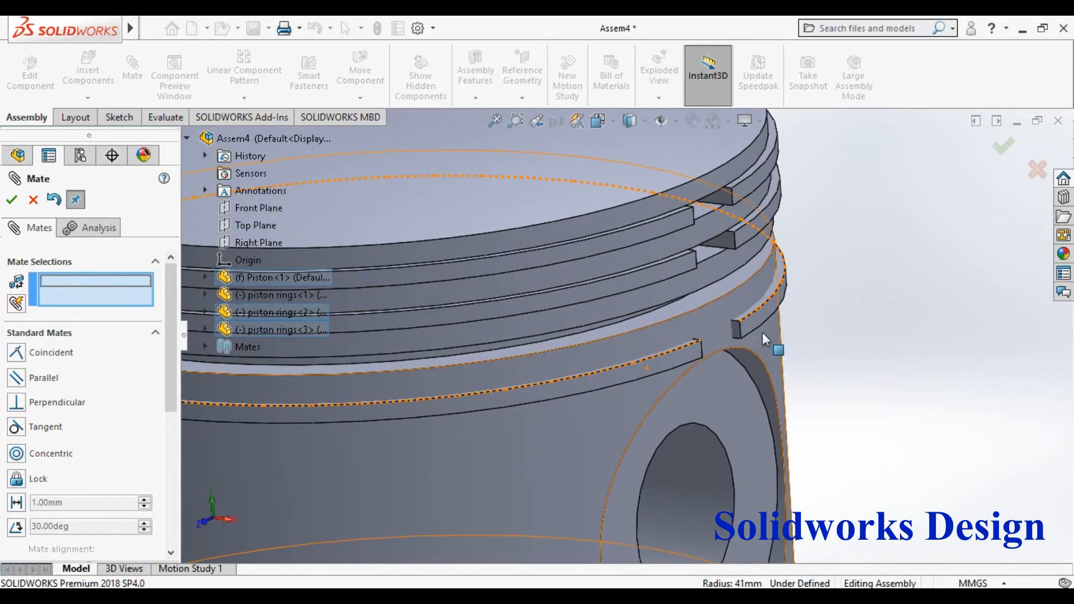
scroll(753, 334, down, 4)
click(737, 277)
scroll(727, 269, up, 5)
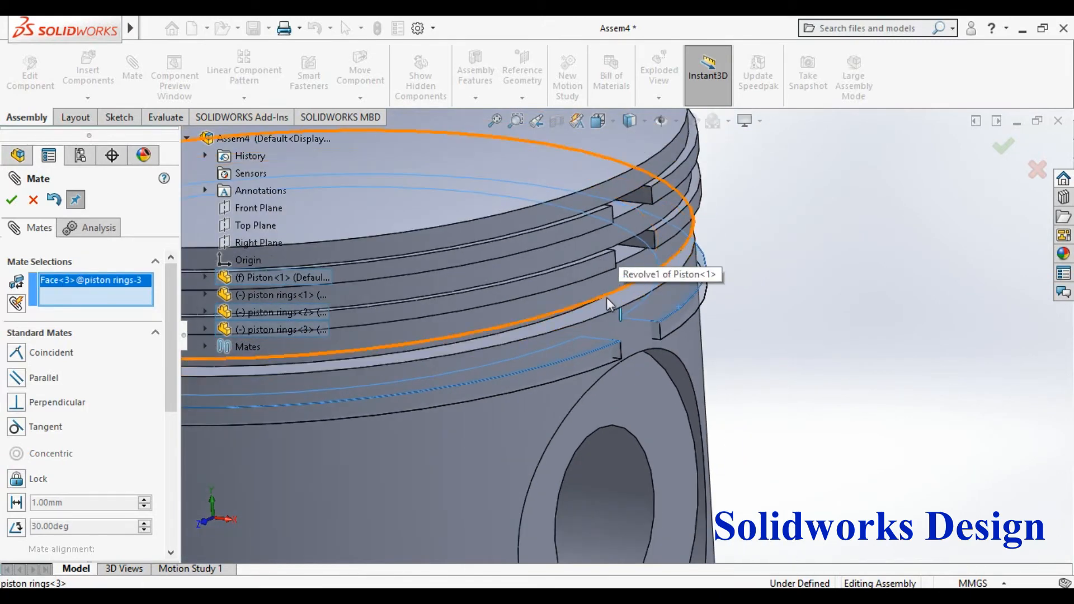
click(607, 294)
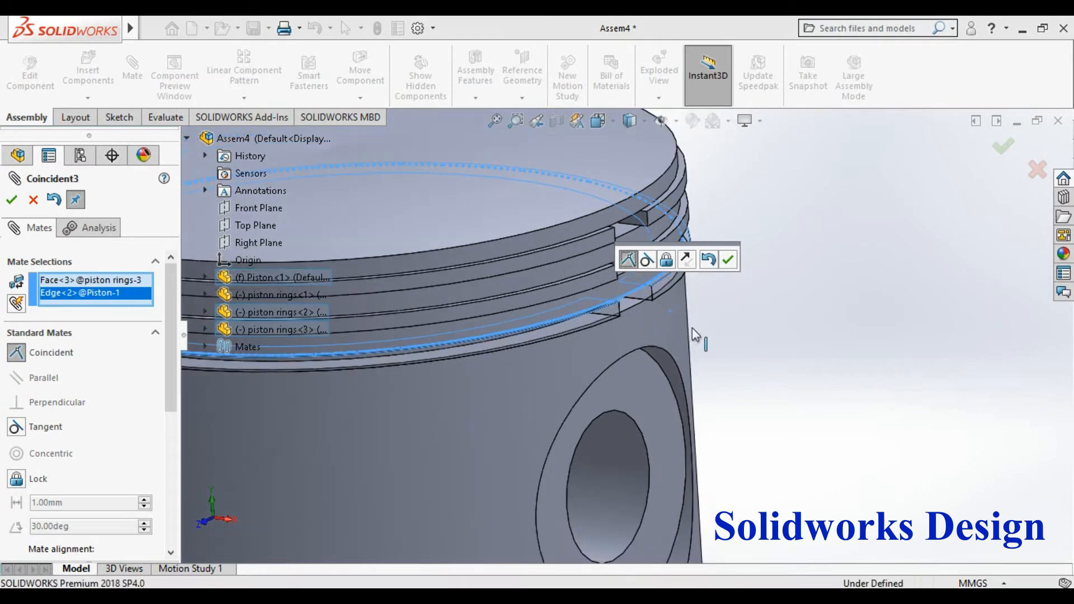
click(728, 261)
scroll(696, 373, up, 5)
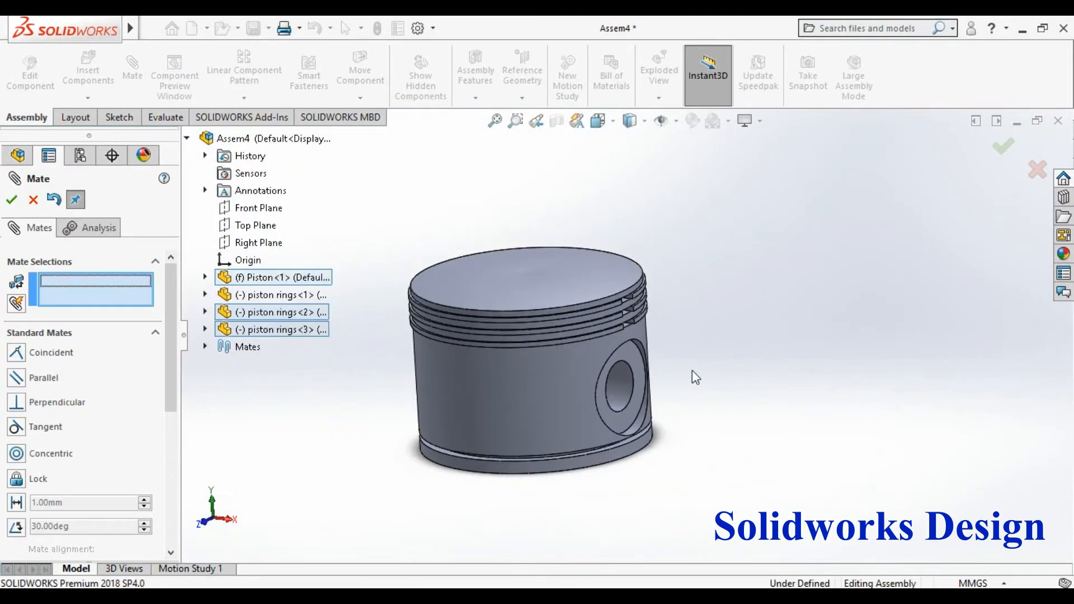
click(11, 200)
Step: Insert a fourth piston rings component and place it beside the lower part of the piston
click(88, 70)
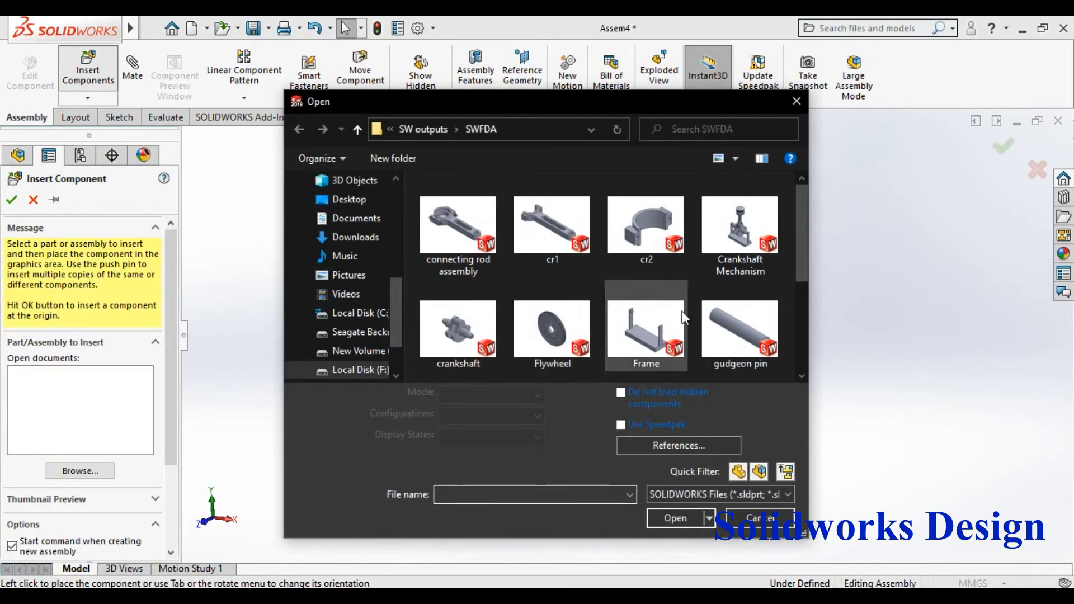
scroll(682, 307, down, 3)
double_click(643, 229)
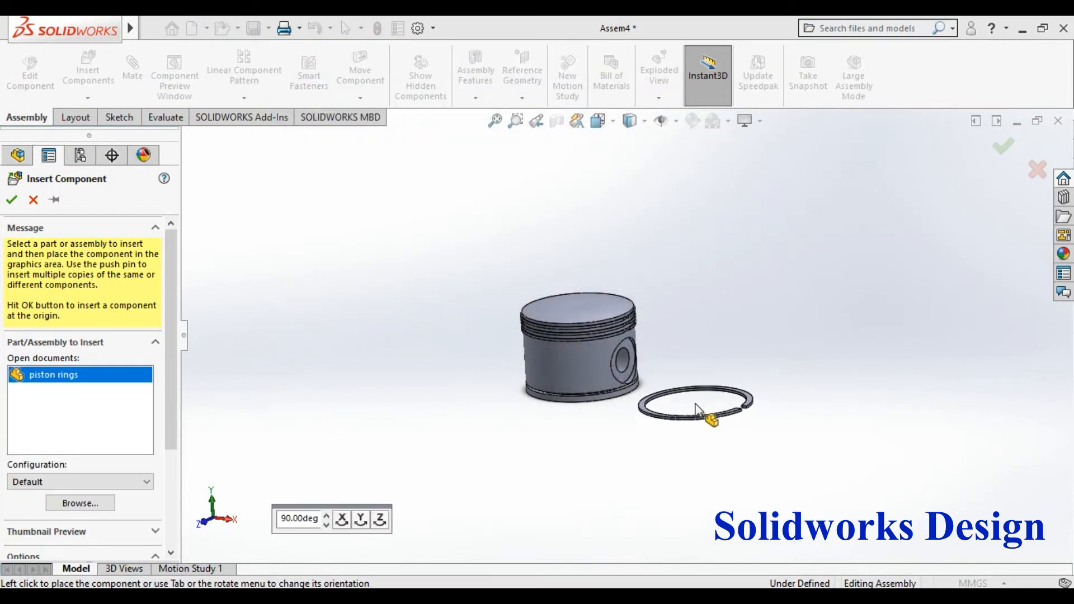
click(641, 354)
Step: Add a concentric mate between the fourth ring's inner cylindrical face and the inner face of the groove near the piston's bottom
scroll(617, 415, down, 8)
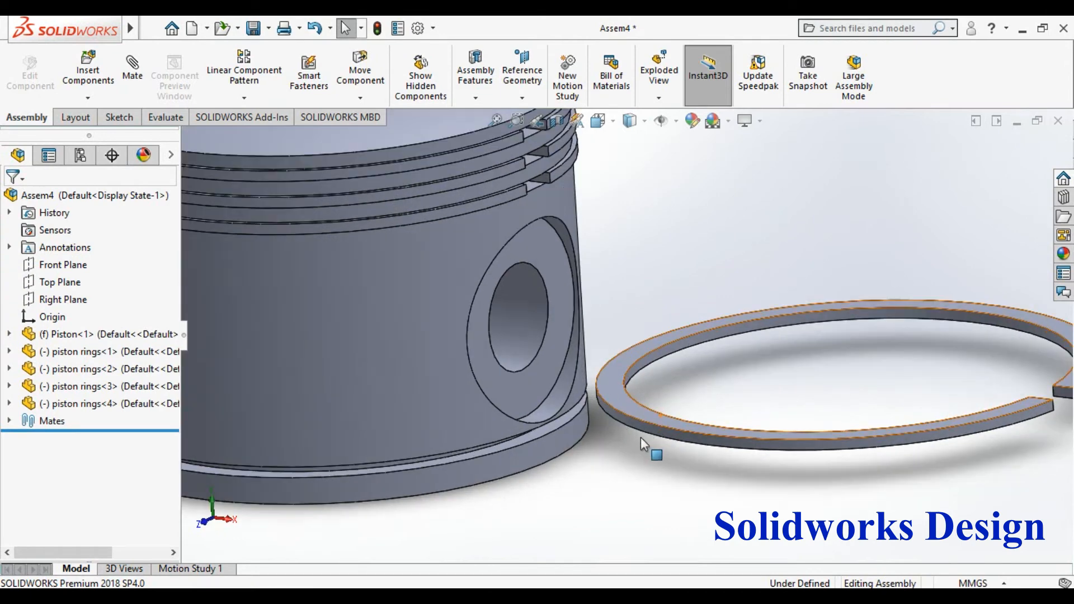
click(647, 358)
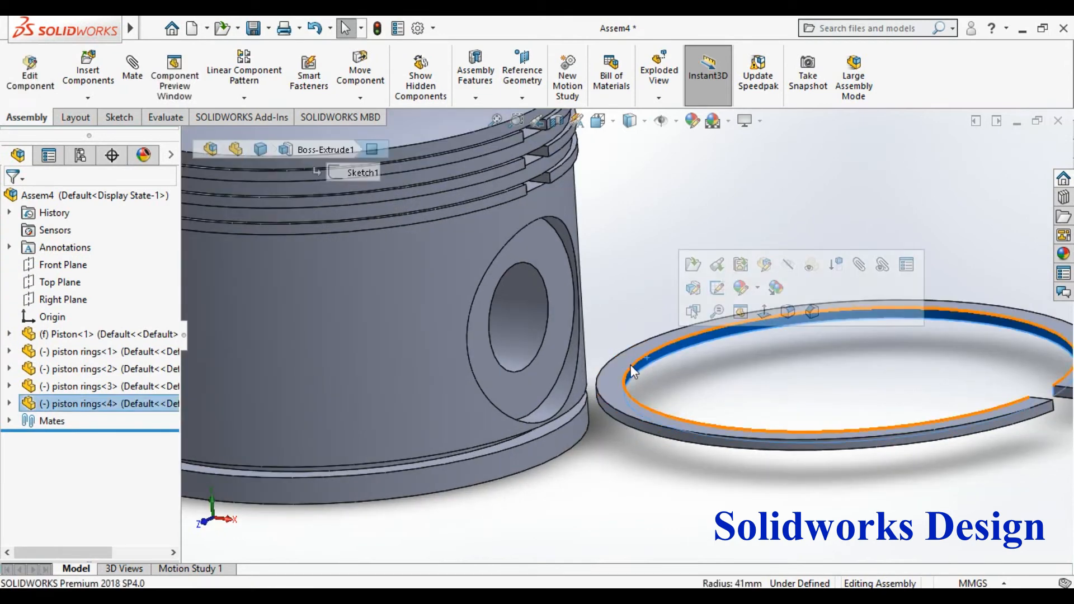
click(859, 268)
scroll(388, 444, up, 3)
scroll(461, 391, down, 6)
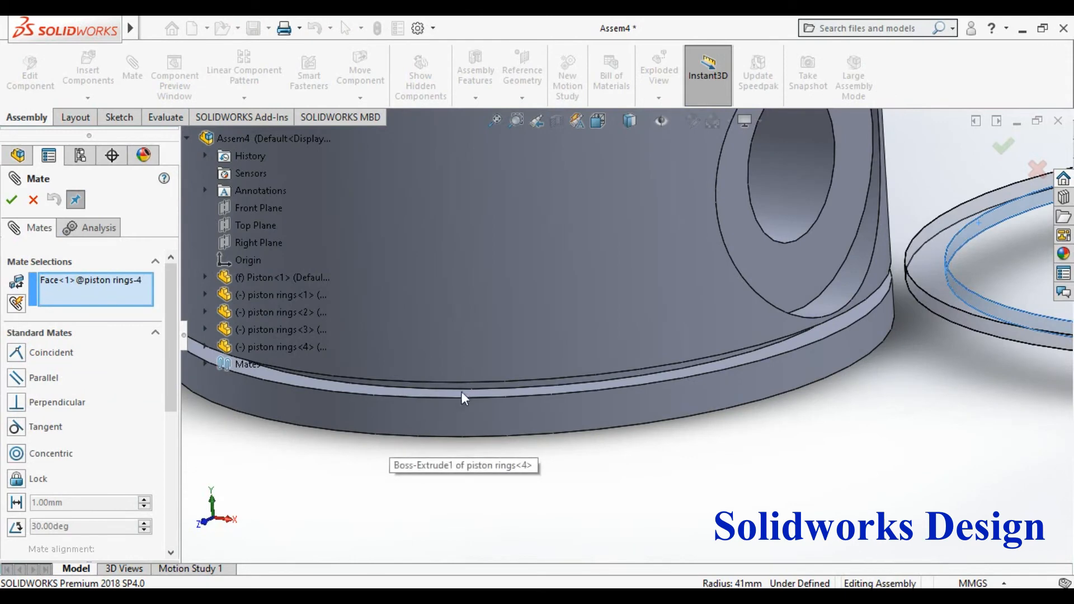
click(490, 386)
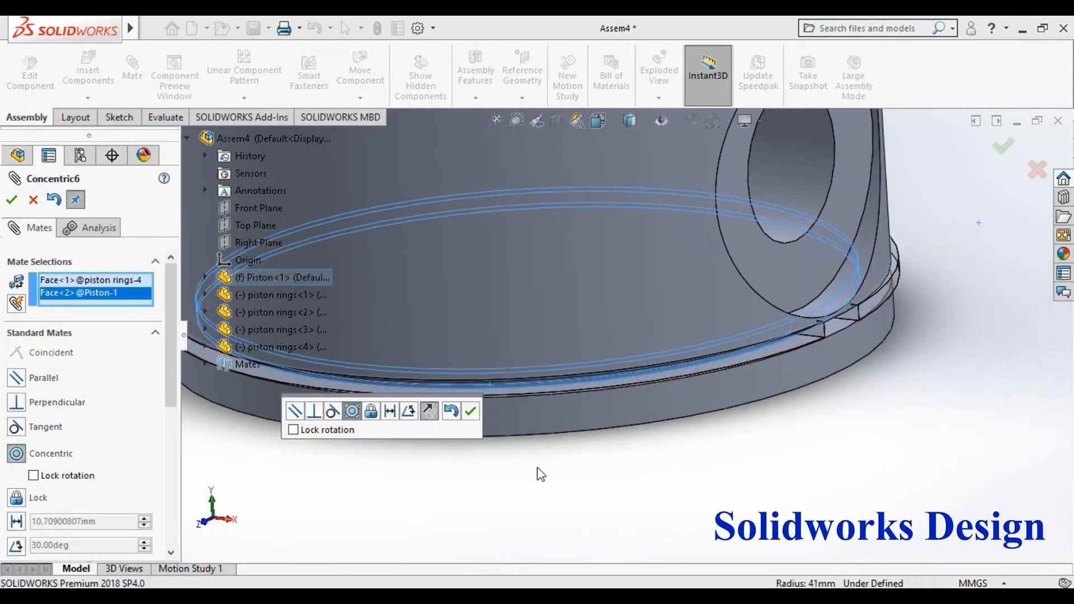
click(470, 412)
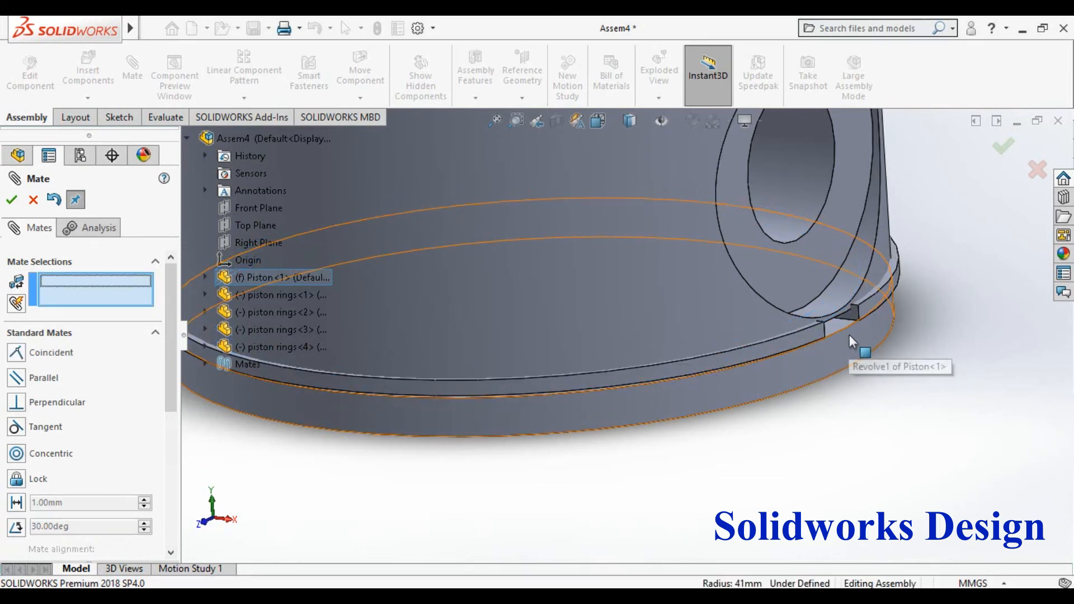
Step: Add a coincident mate between the fourth ring's upper flat face and the piston edge bordering the top of the bottom groove, and finish mating
scroll(849, 335, down, 6)
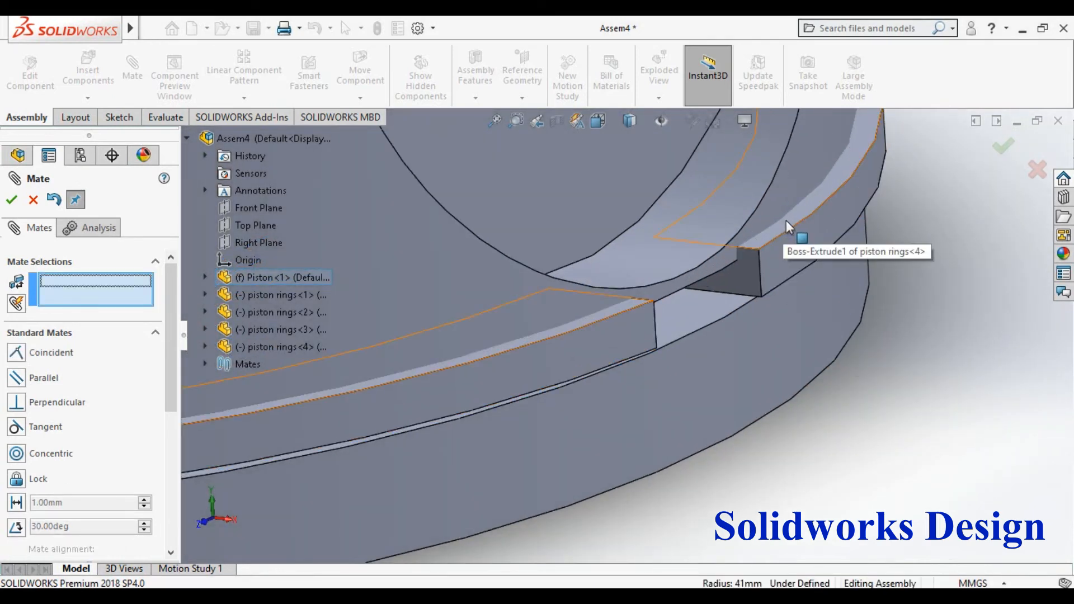
click(787, 221)
click(723, 268)
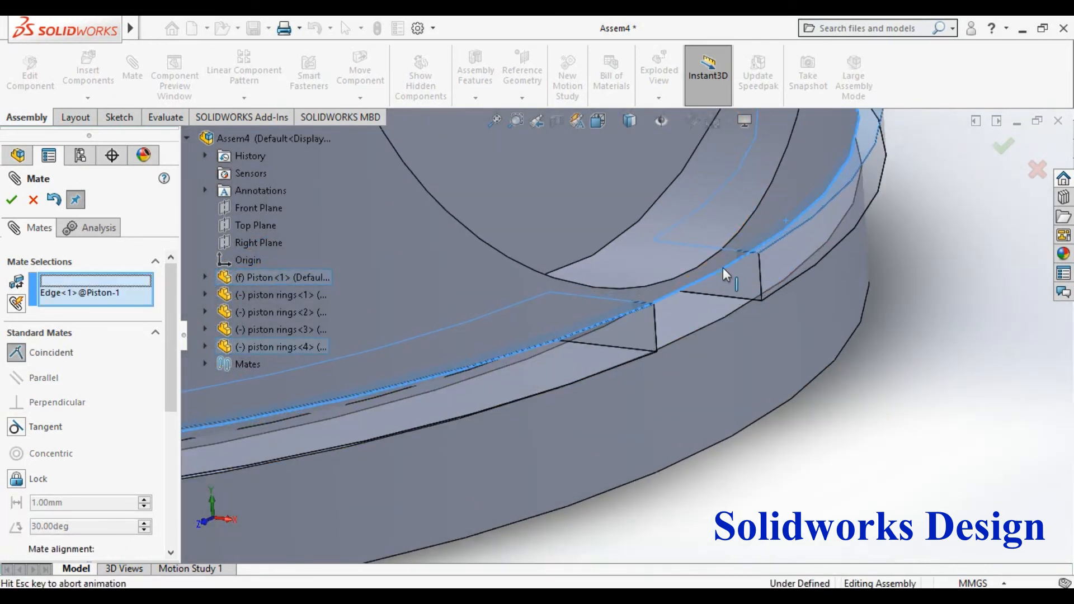
click(845, 232)
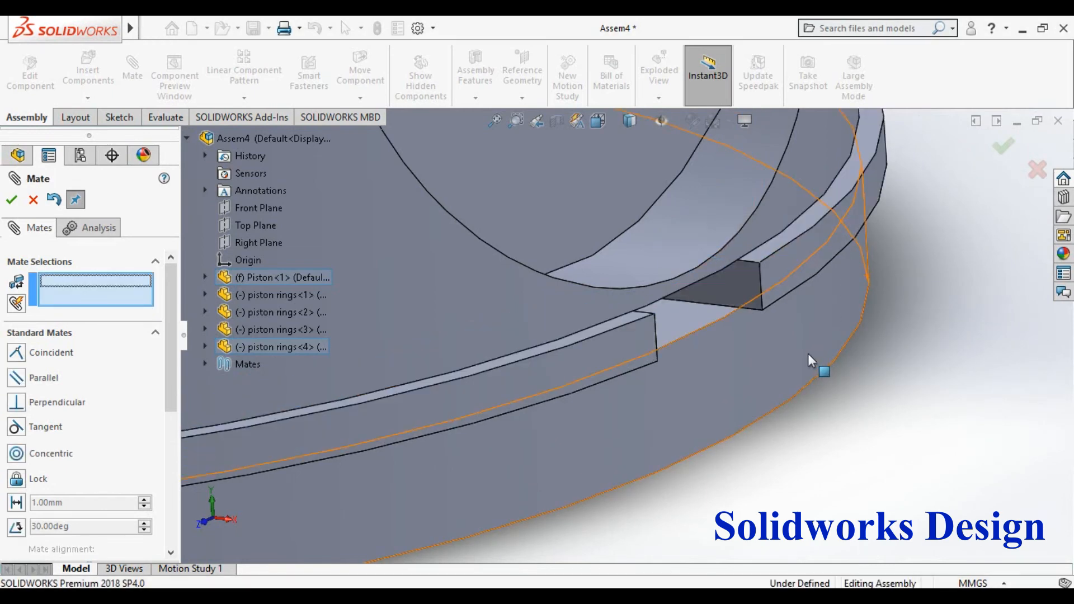
scroll(815, 365, up, 10)
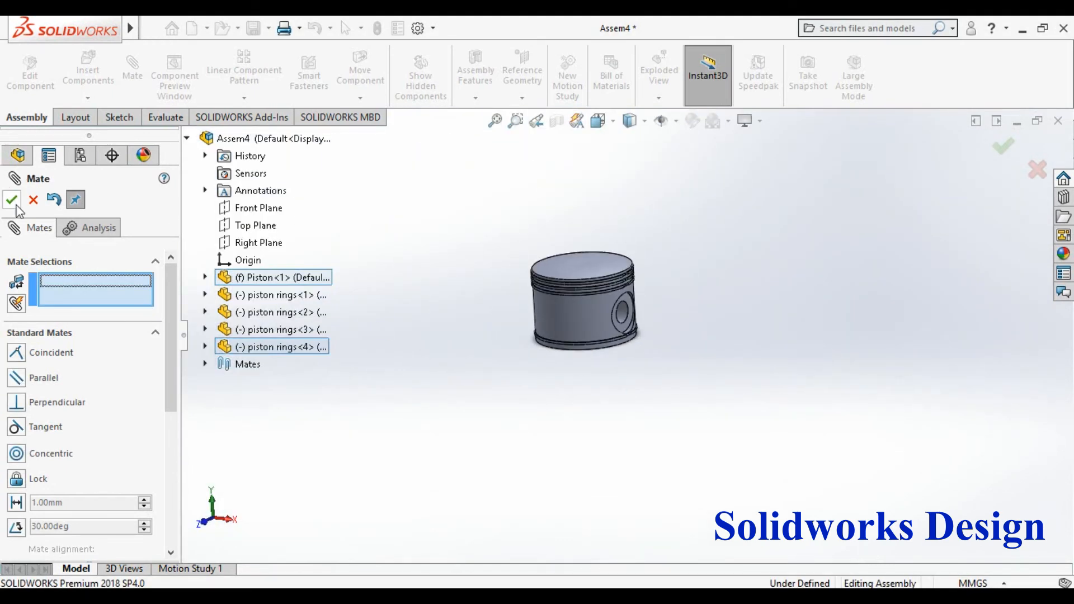
click(11, 200)
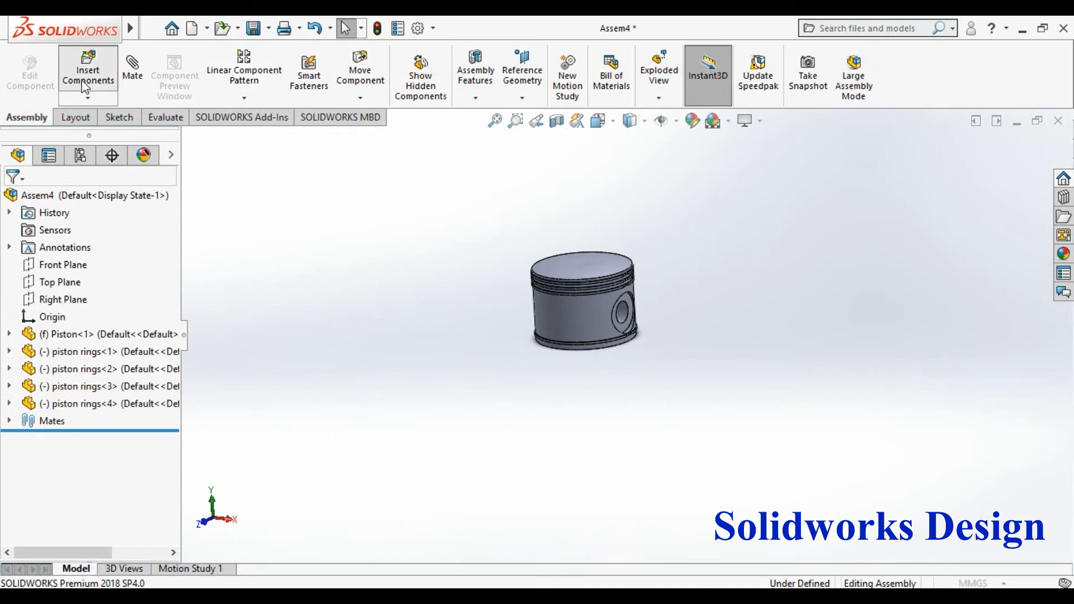
Step: Insert the gudgeon pin component and place it beside the piston, near its pin hole
click(85, 84)
scroll(727, 280, down, 3)
scroll(766, 289, up, 1)
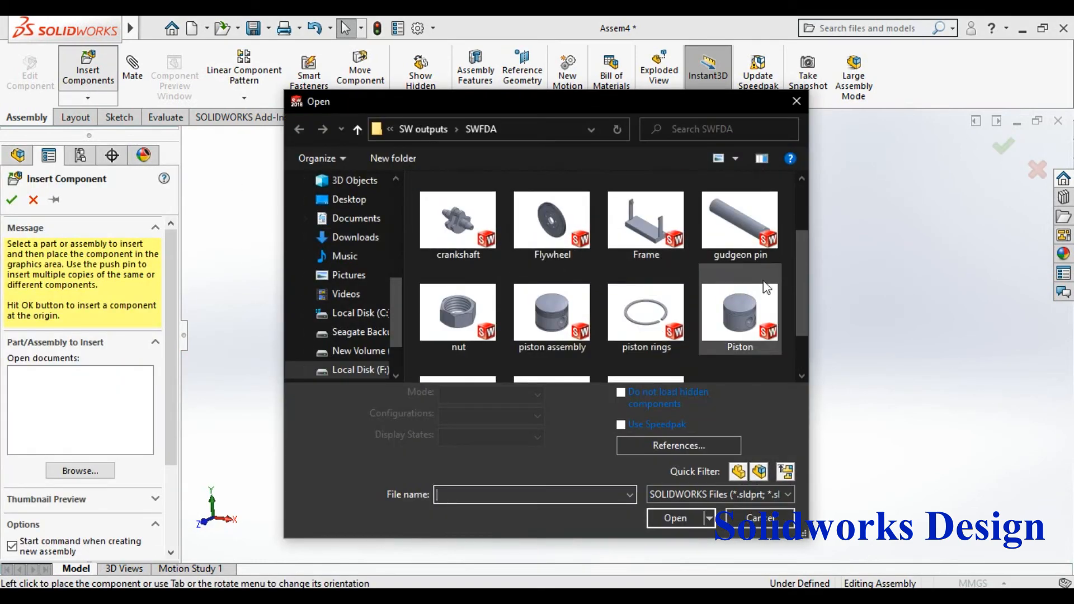
double_click(739, 224)
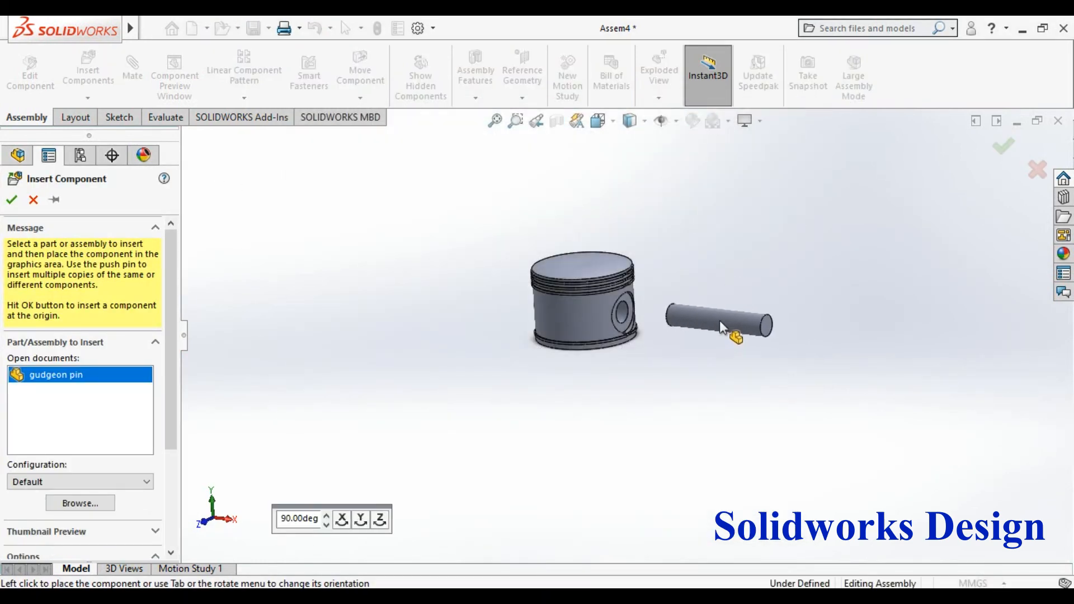
click(644, 300)
scroll(672, 291, down, 5)
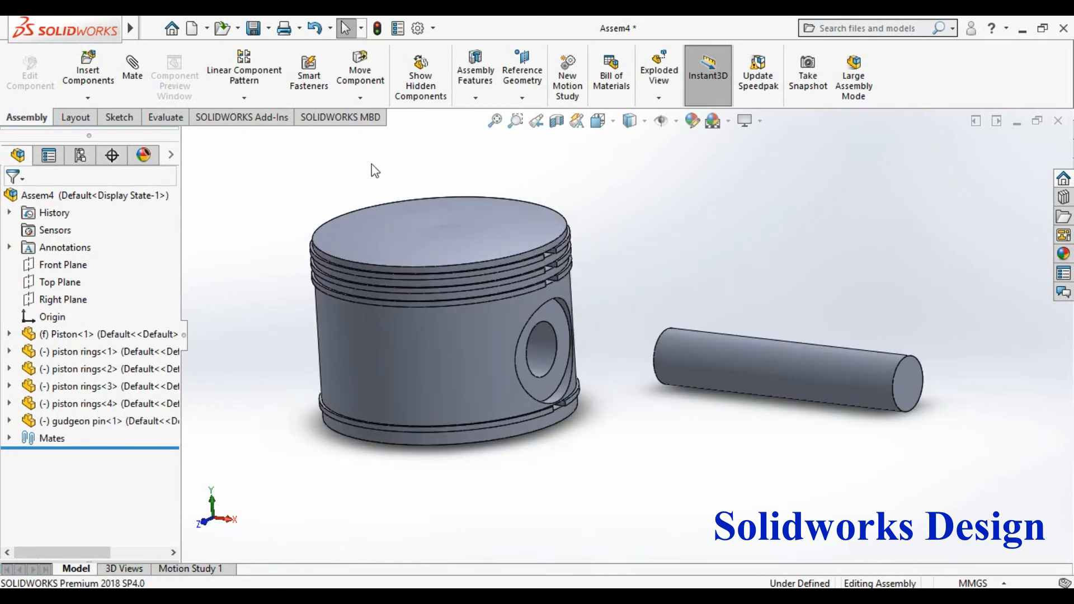
Step: Add a concentric mate between the gudgeon pin's cylindrical face and the inner face of the piston's pin hole
key(m)
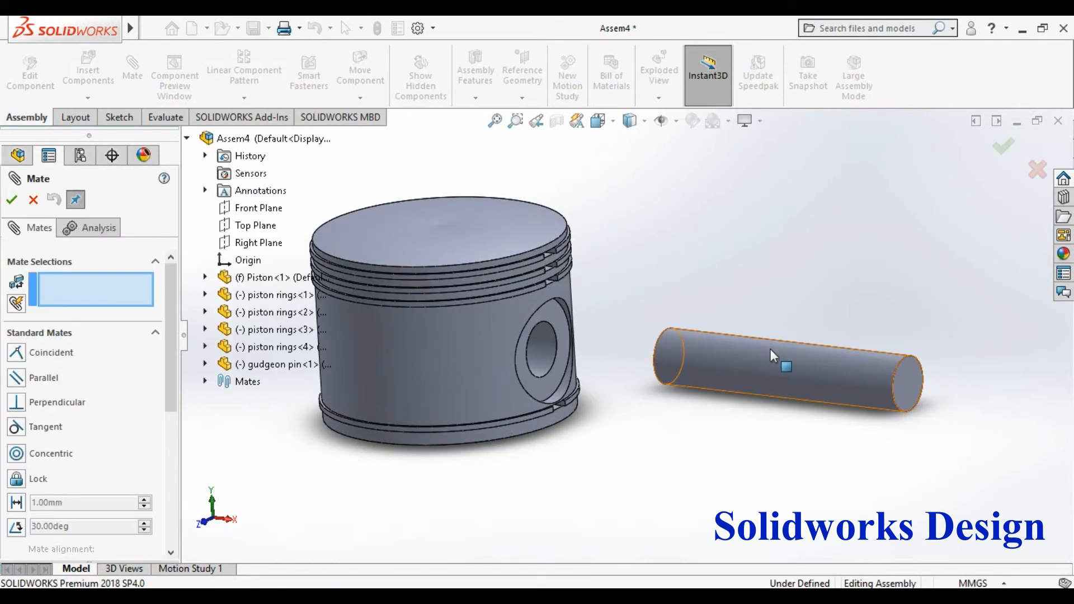
click(709, 365)
click(549, 344)
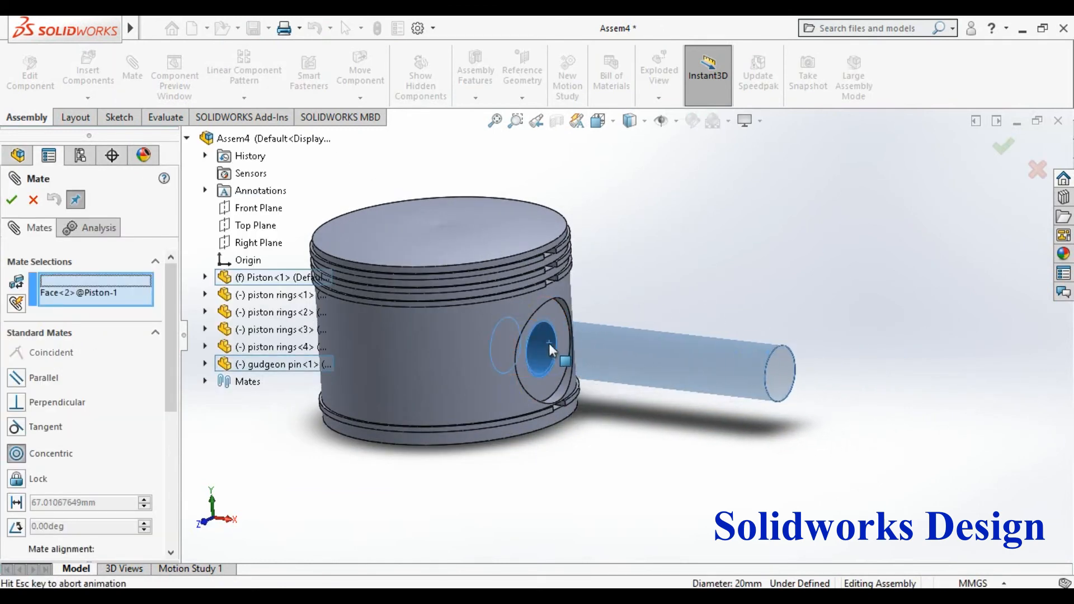
click(755, 369)
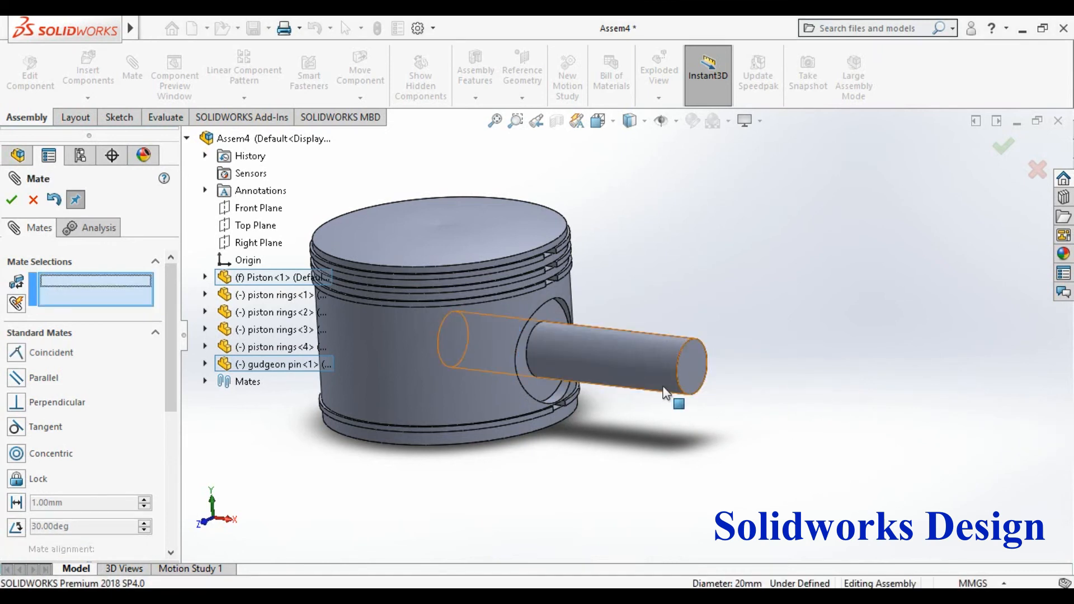
Step: Add a 10 mm distance mate between the gudgeon pin's outer end face and the recessed flat face around the pin hole, and finish mating
click(693, 368)
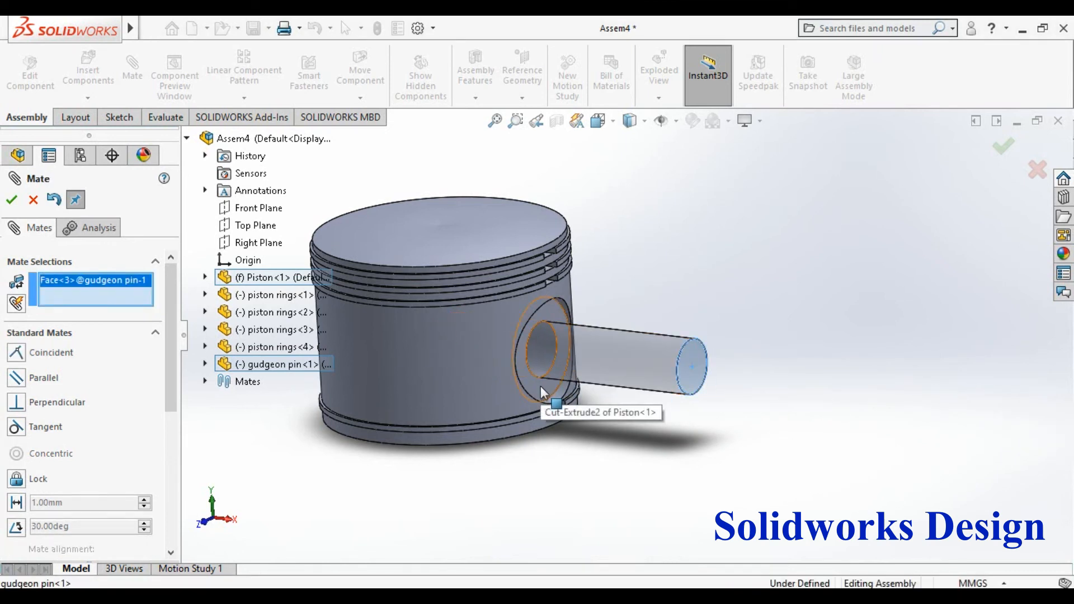
click(540, 386)
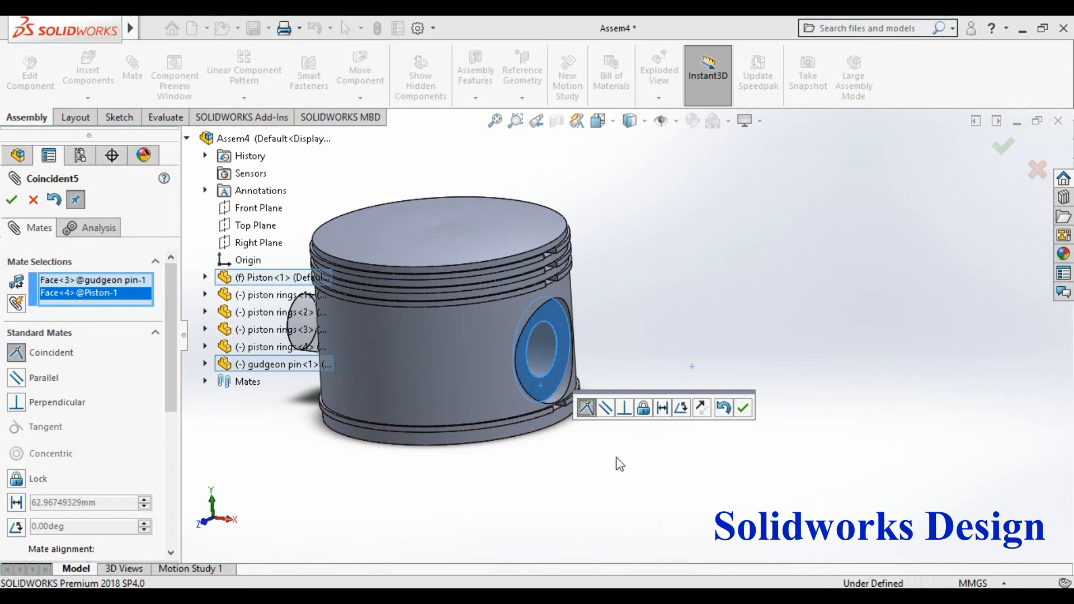
click(664, 408)
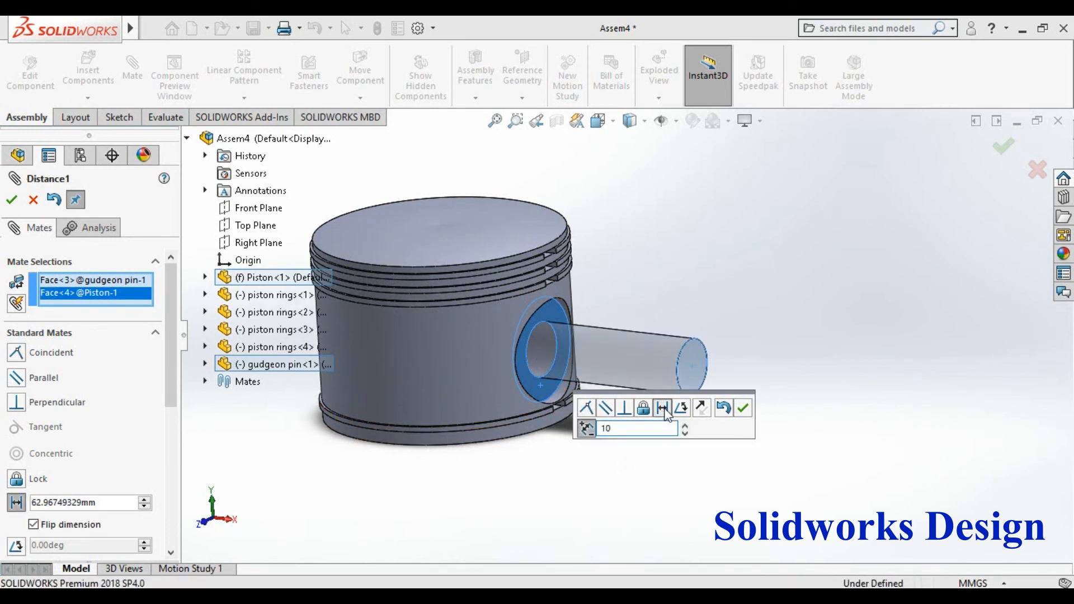
key(Return)
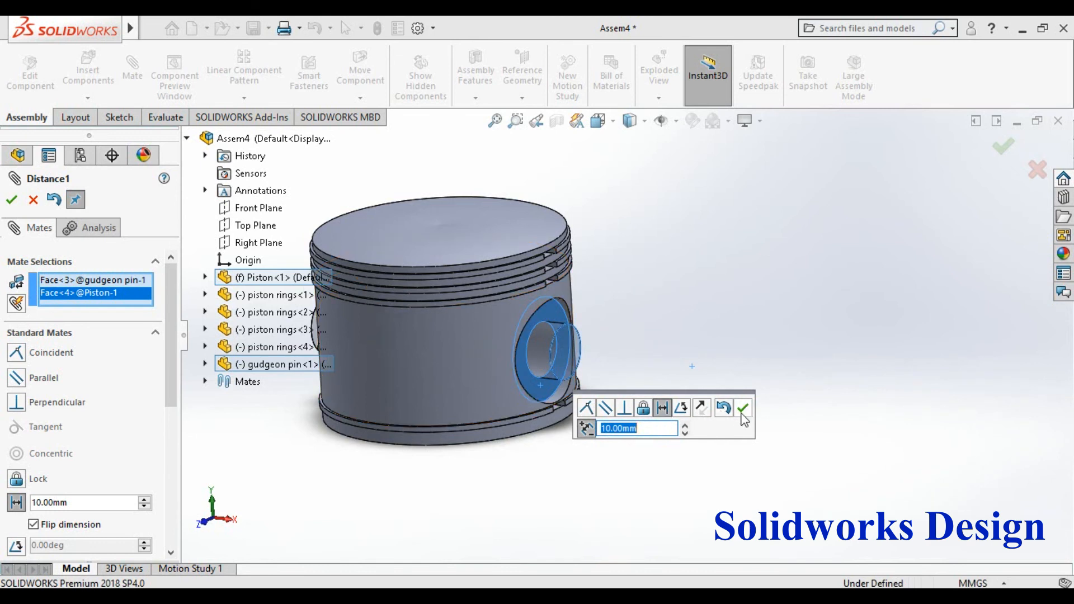
click(744, 410)
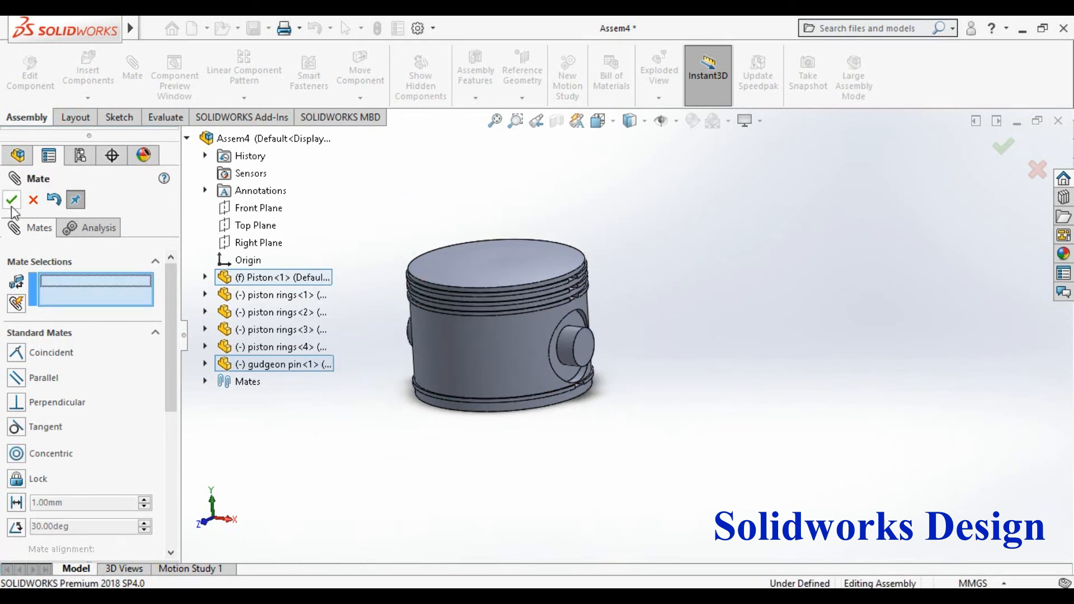
key(Escape)
Step: Display the piston assembly in the standard isometric view
click(612, 123)
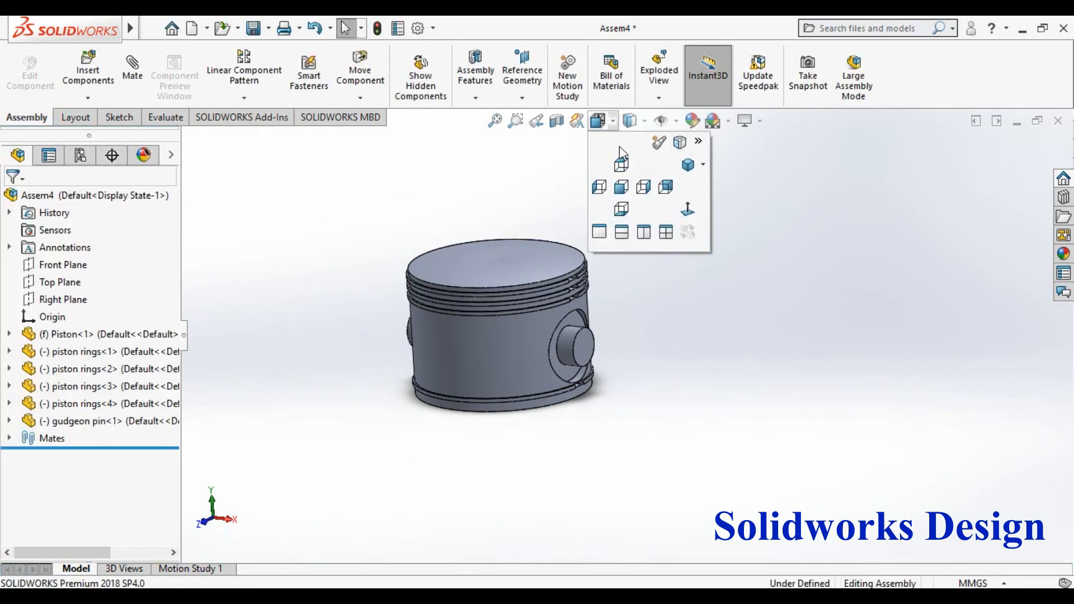
click(690, 164)
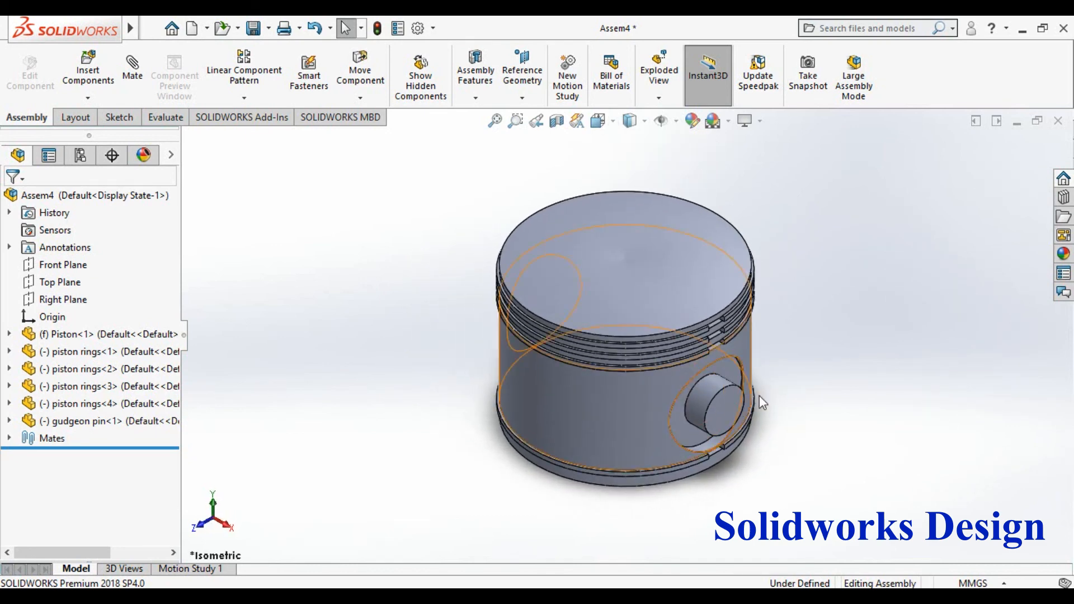